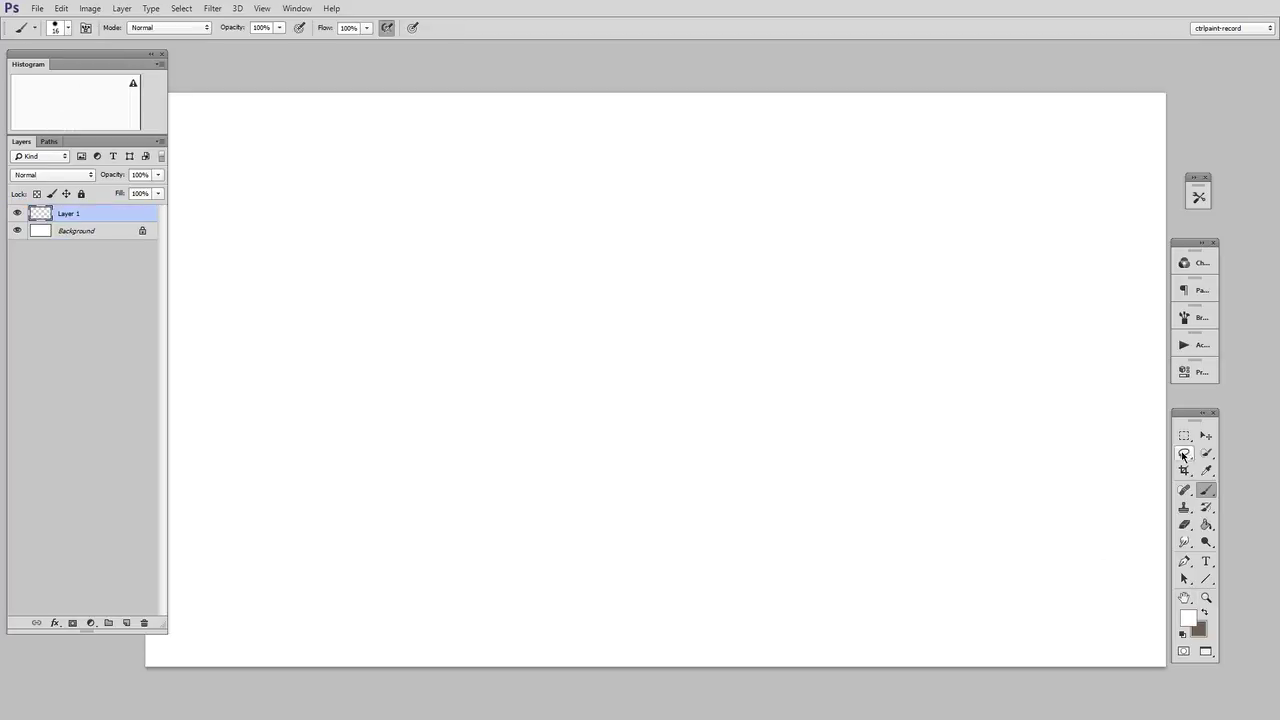
# Lasso a three-peaked mountain and brush brownish-pink mauve paint inside it
pyautogui.click(1184, 453)
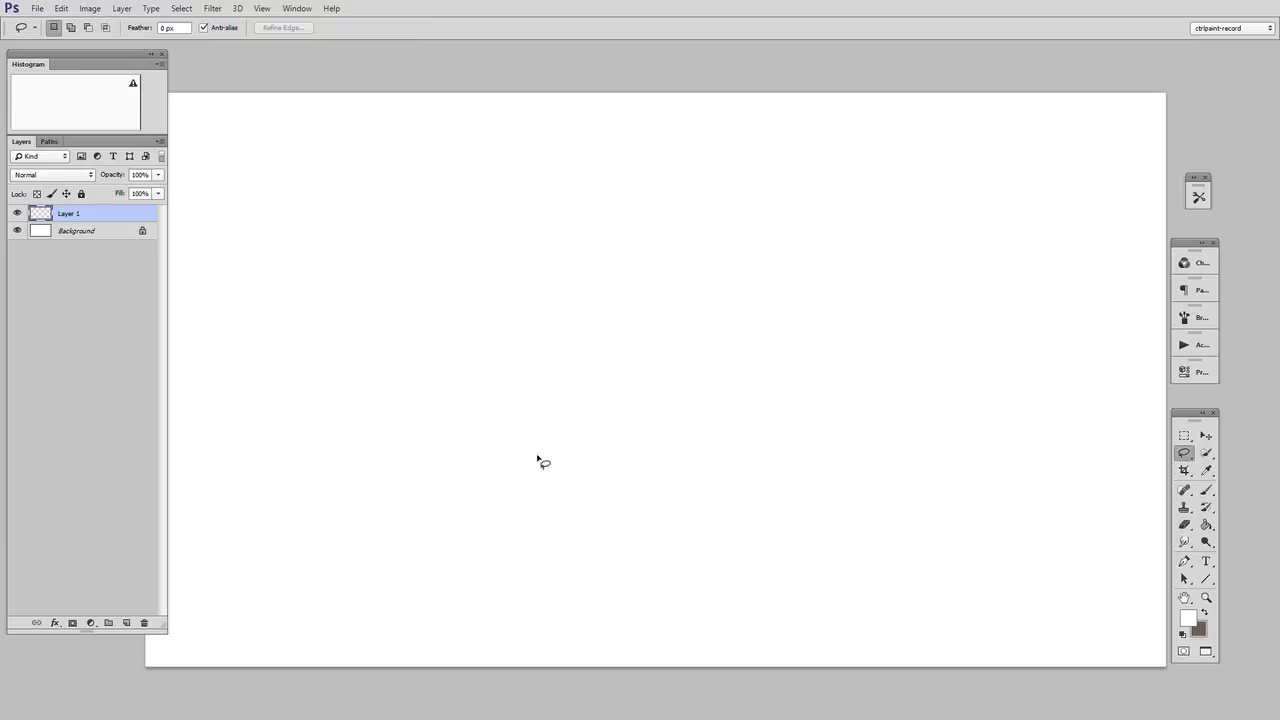
pyautogui.moveTo(384, 495)
pyautogui.mouseDown()
pyautogui.moveTo(425, 383)
pyautogui.moveTo(735, 216)
pyautogui.moveTo(782, 370)
pyautogui.moveTo(918, 290)
pyautogui.moveTo(943, 483)
pyautogui.moveTo(511, 565)
pyautogui.moveTo(401, 484)
pyautogui.mouseUp()
pyautogui.press('i')
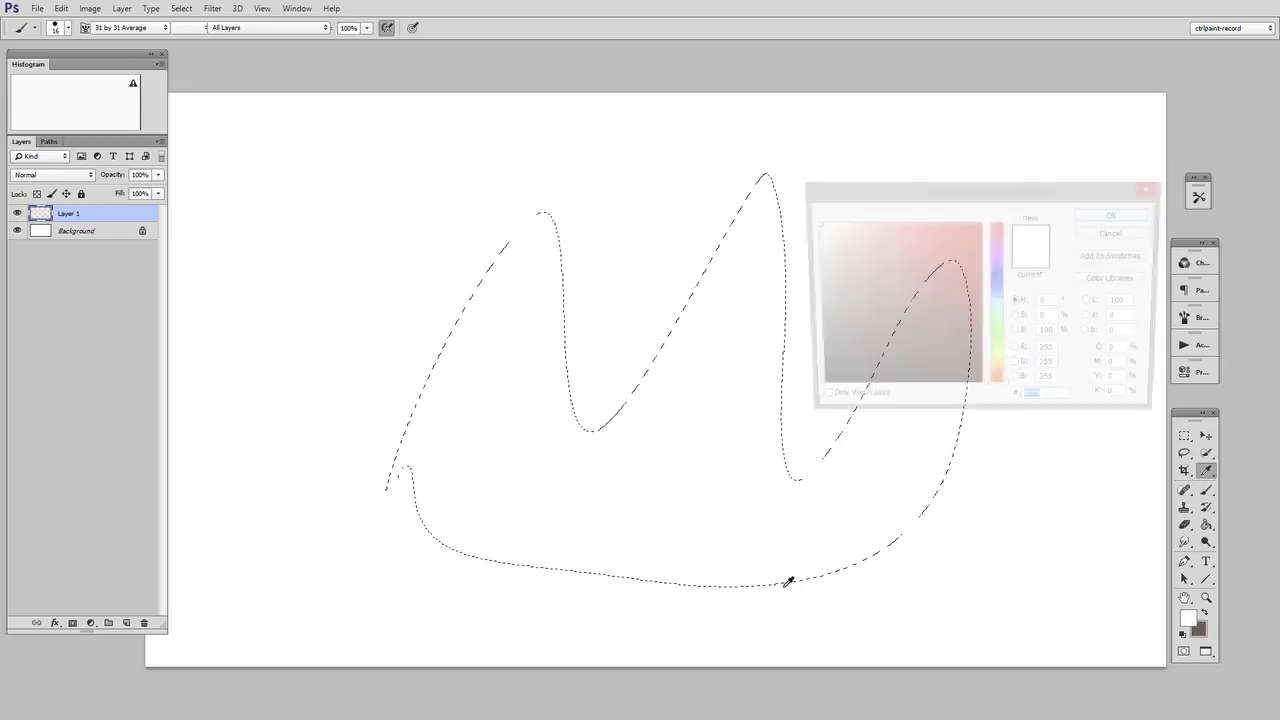
pyautogui.click(864, 276)
pyautogui.click(1124, 214)
pyautogui.press('b')
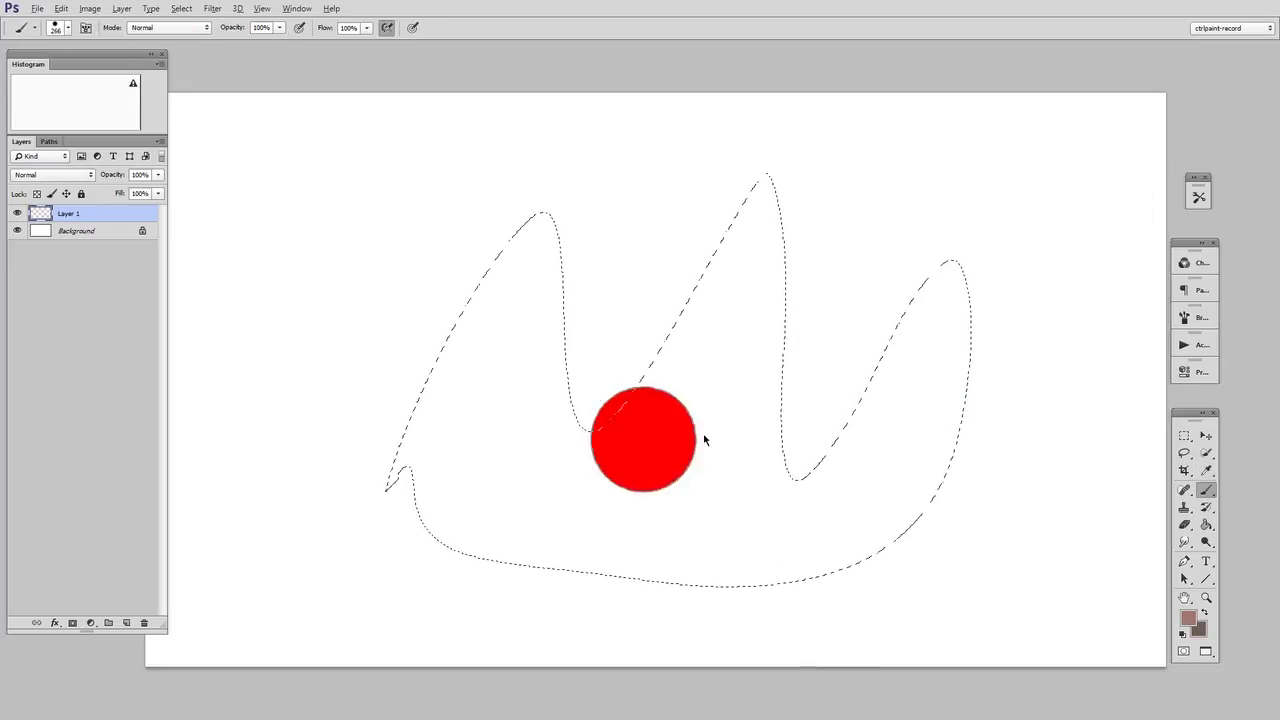
pyautogui.moveTo(385, 524)
pyautogui.mouseDown()
pyautogui.moveTo(638, 198)
pyautogui.moveTo(794, 271)
pyautogui.moveTo(729, 634)
pyautogui.moveTo(526, 571)
pyautogui.moveTo(502, 690)
pyautogui.mouseUp()
# Deselect the painted mountain and delete Layer 1
pyautogui.click(1184, 435)
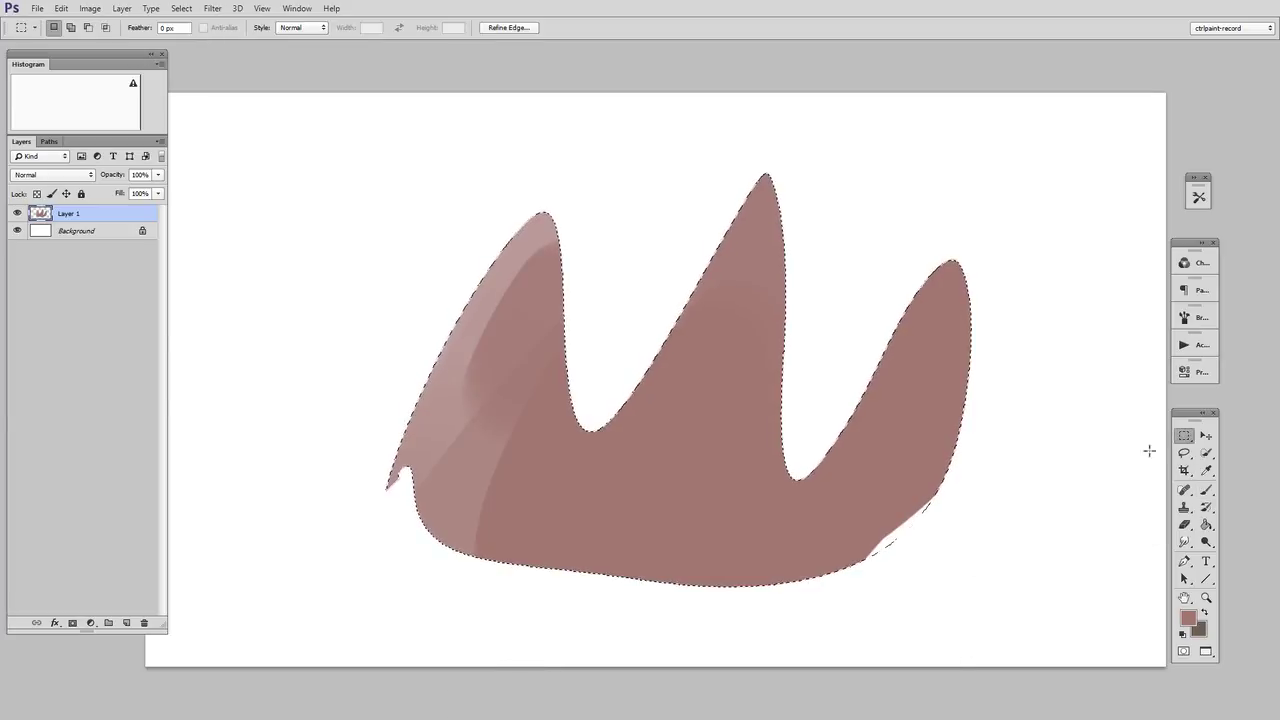
pyautogui.click(1110, 495)
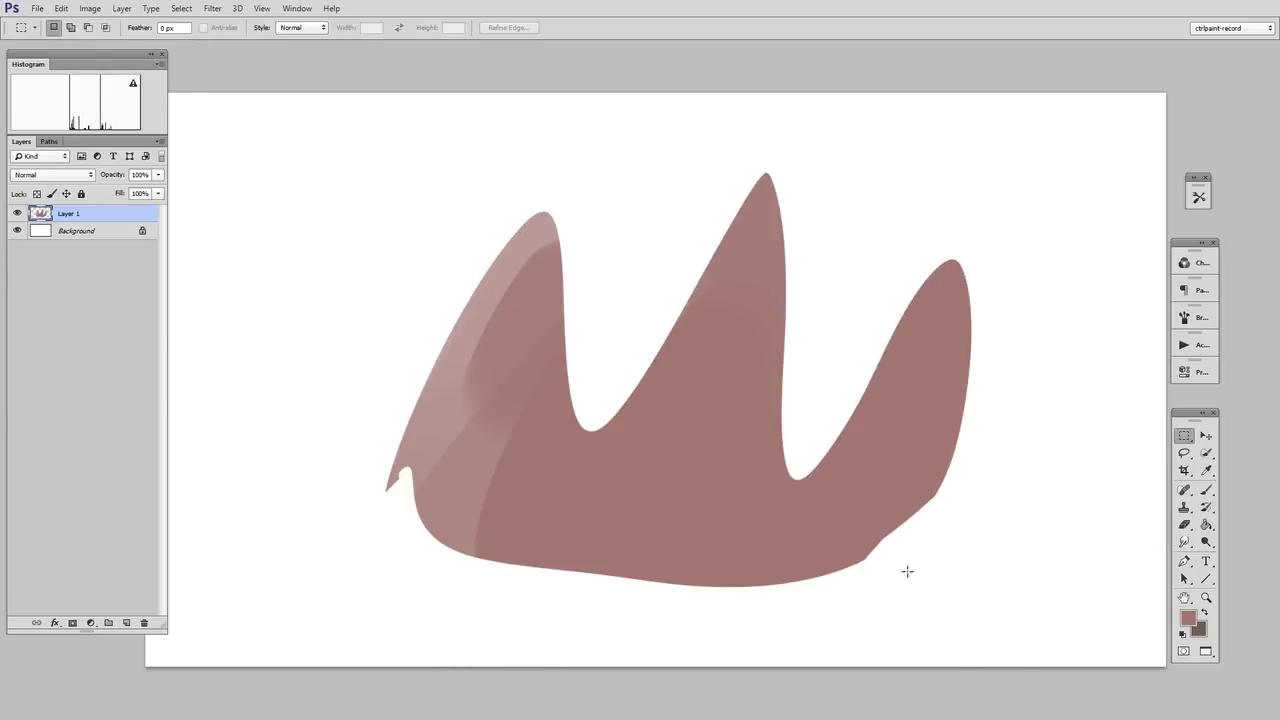
pyautogui.click(144, 622)
# Lasso a two-peaked mountain and paint it mauve on a new layer
pyautogui.click(1184, 452)
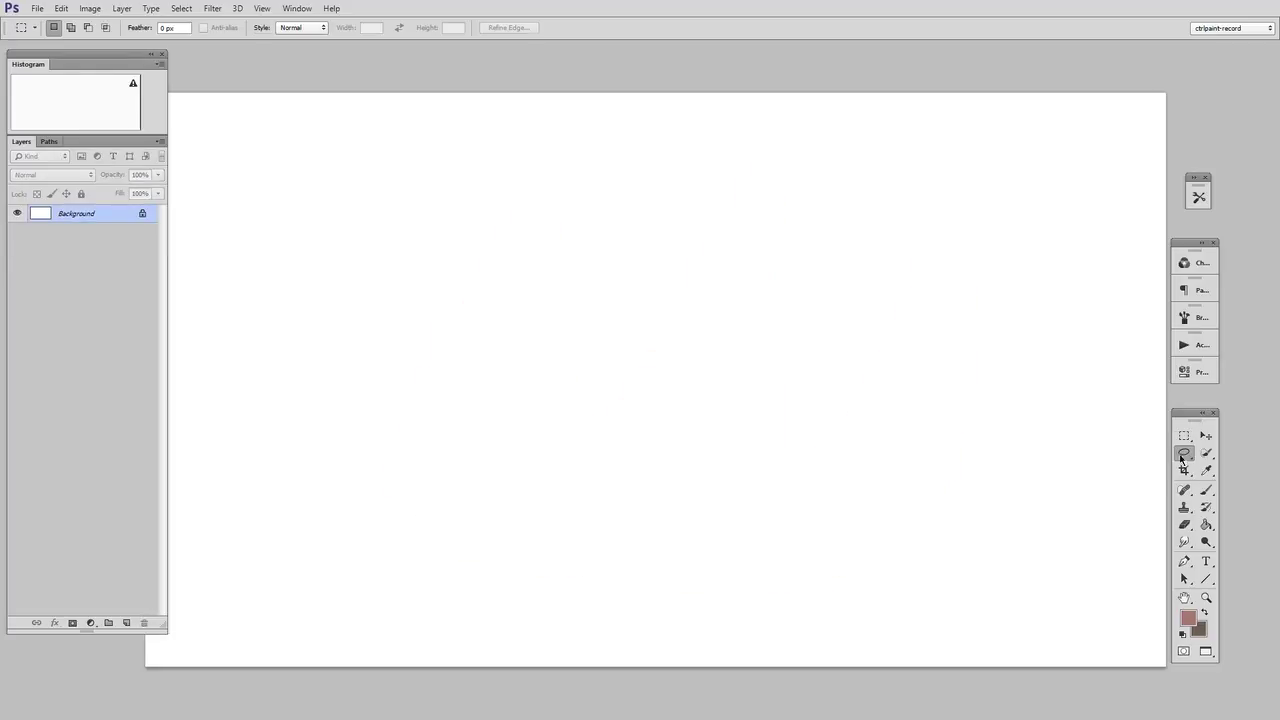
pyautogui.moveTo(355, 510)
pyautogui.mouseDown()
pyautogui.moveTo(406, 344)
pyautogui.moveTo(538, 284)
pyautogui.moveTo(600, 460)
pyautogui.moveTo(843, 155)
pyautogui.moveTo(891, 467)
pyautogui.mouseUp()
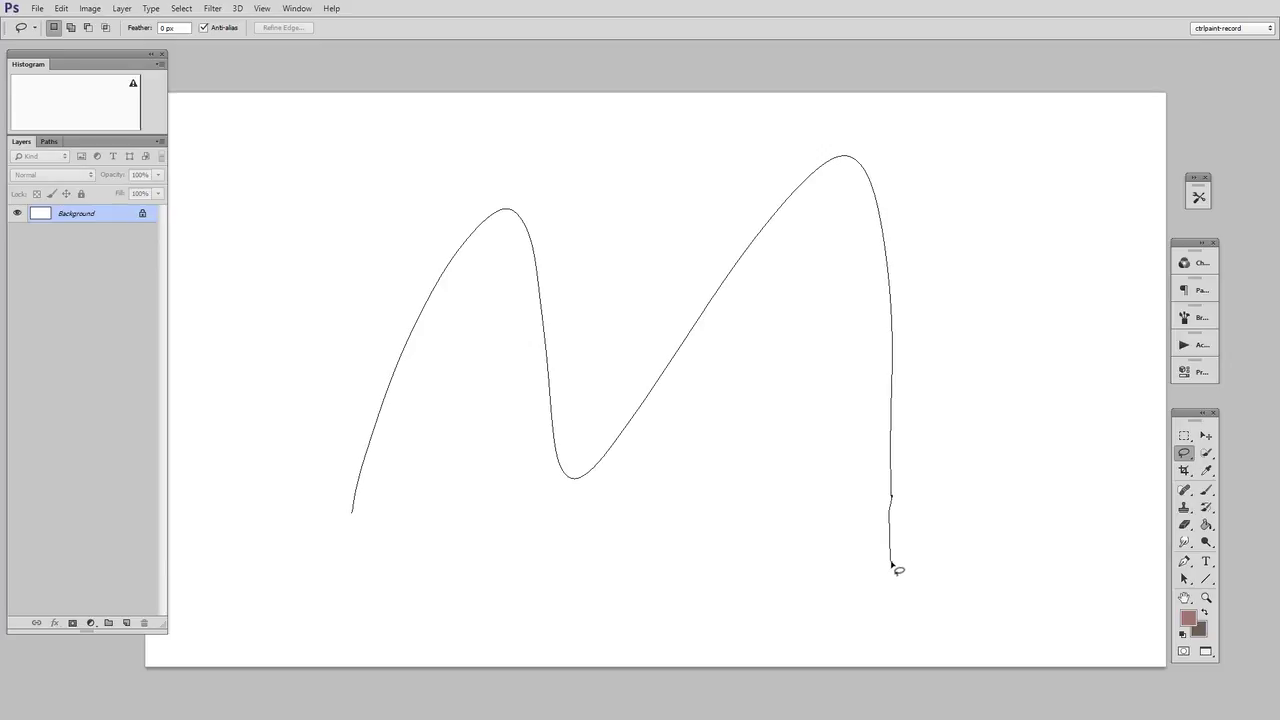
pyautogui.moveTo(892, 566); pyautogui.dragTo(894, 566)
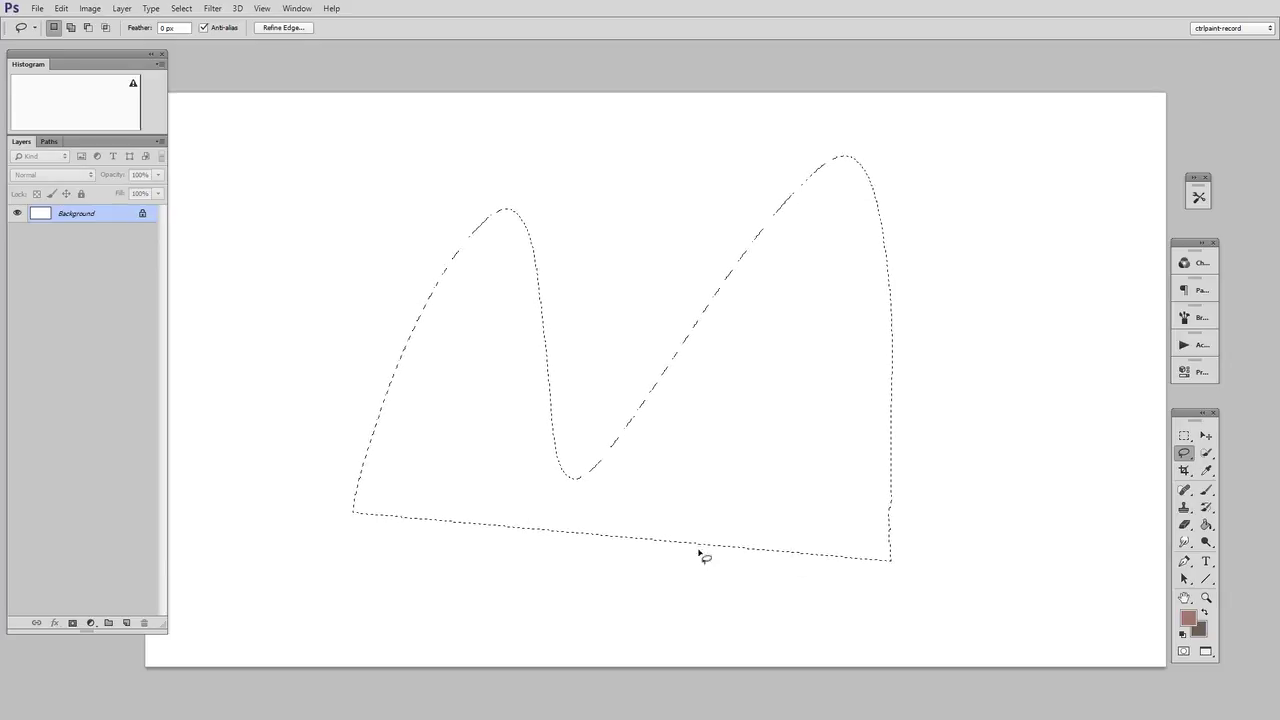
pyautogui.hotkey('ctrl', 'shift', 'alt', 'n')
pyautogui.press('b')
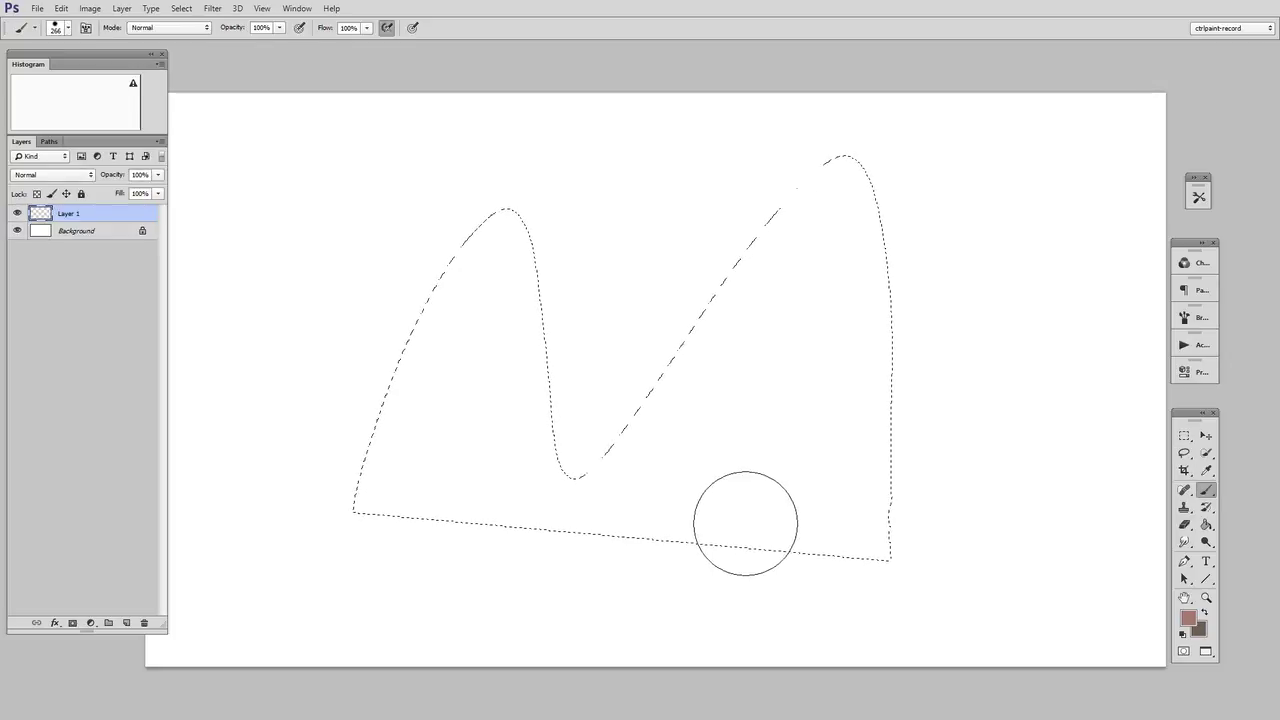
pyautogui.moveTo(385, 470)
pyautogui.mouseDown()
pyautogui.moveTo(397, 334)
pyautogui.moveTo(554, 346)
pyautogui.moveTo(719, 310)
pyautogui.moveTo(766, 400)
pyautogui.moveTo(906, 434)
pyautogui.moveTo(417, 423)
pyautogui.moveTo(337, 669)
pyautogui.mouseUp()
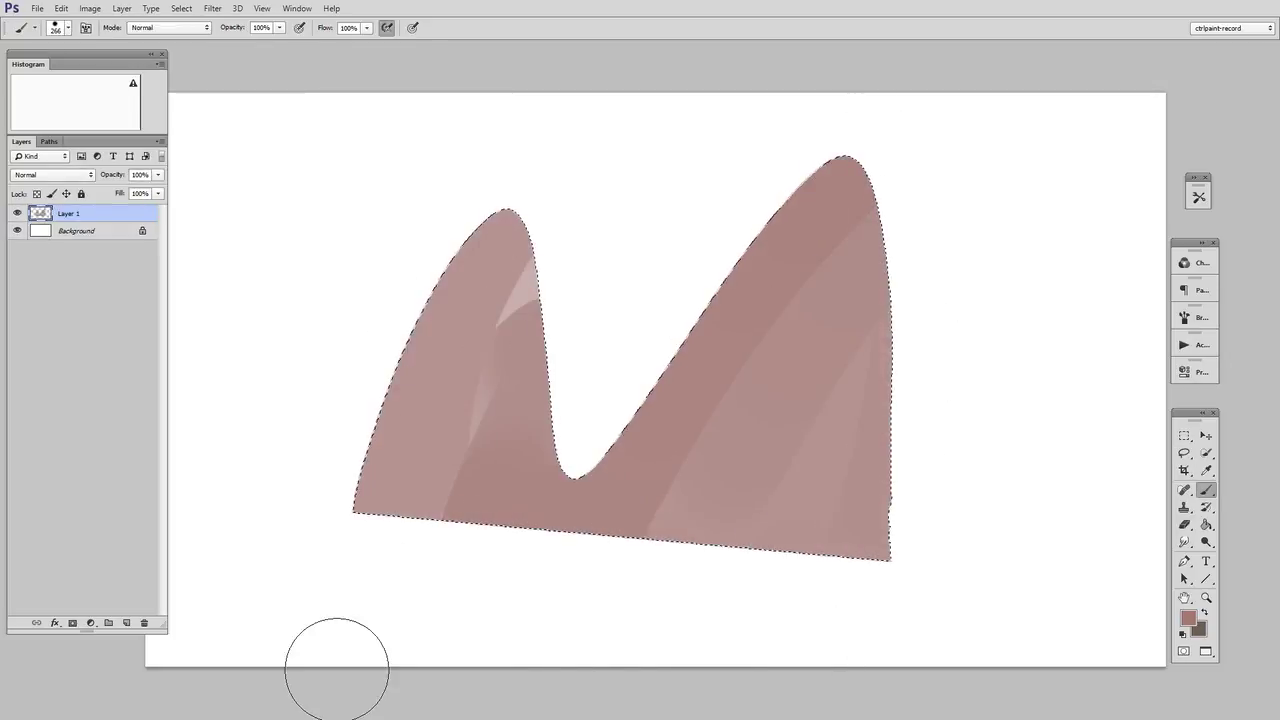
# Deselect, distort the mountain so its base sits level, then clear the whole layer
pyautogui.press('m')
pyautogui.hotkey('ctrl', 'd')
pyautogui.hotkey('ctrl', 't')
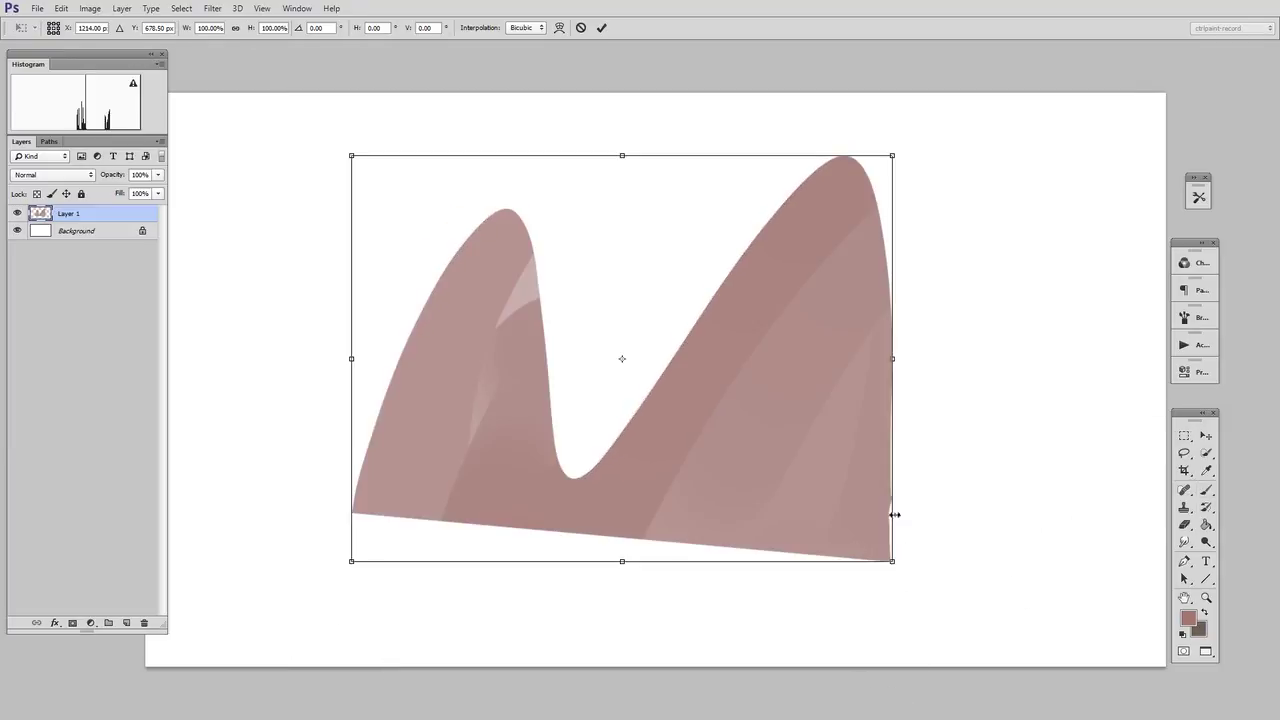
pyautogui.moveTo(622, 160); pyautogui.dragTo(824, 461)
pyautogui.press('Return')
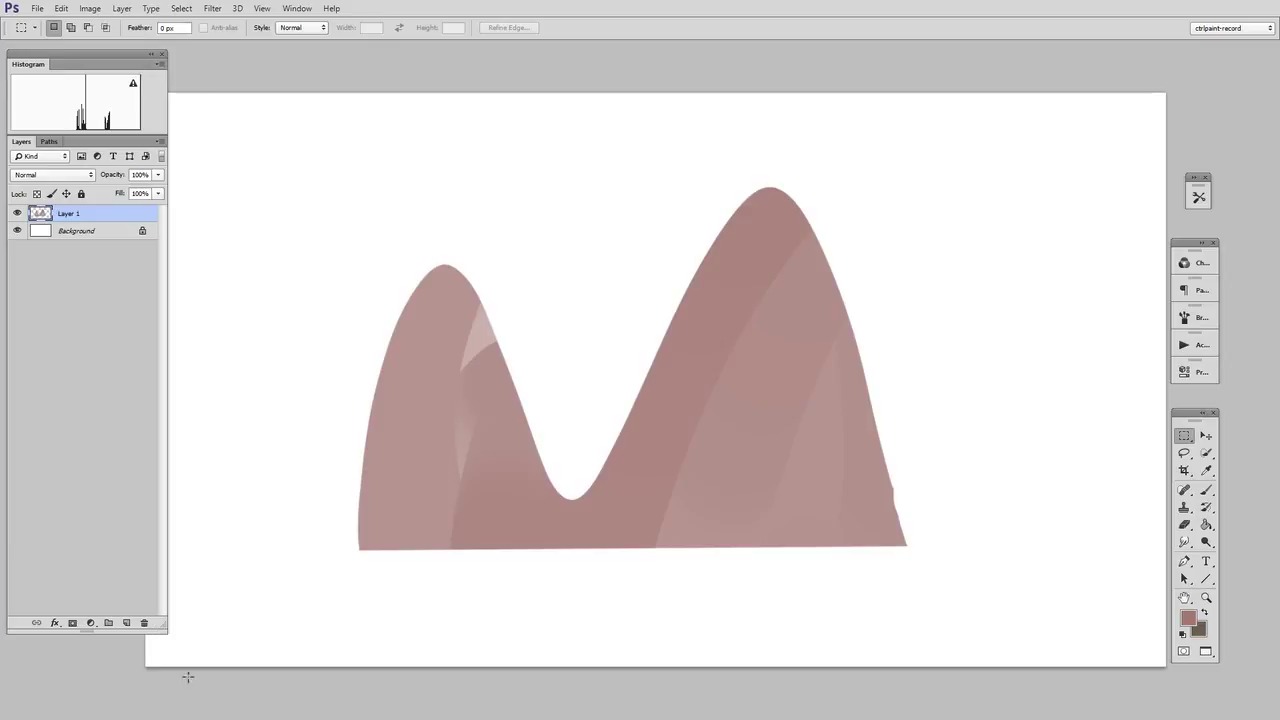
pyautogui.hotkey('ctrl', 'a')
pyautogui.press('Delete')
# Lasso a wide ridge rising to a right peak and rotate the selection level
pyautogui.press('l')
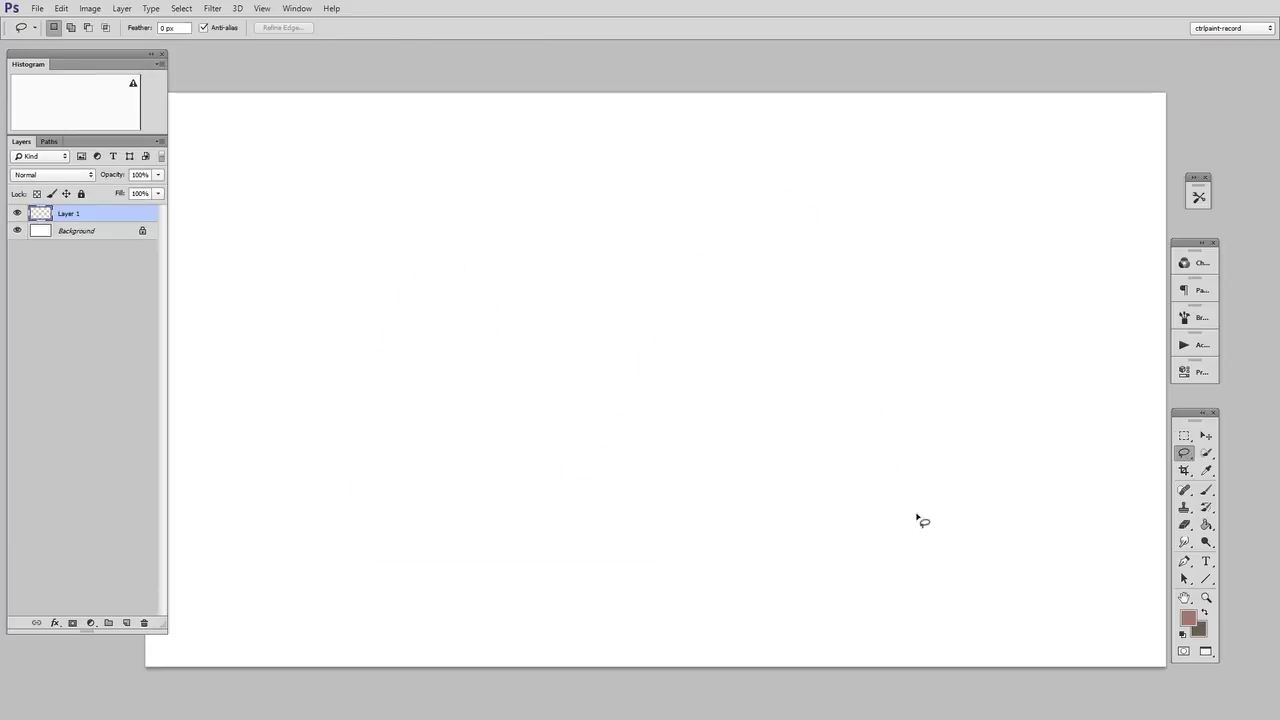
pyautogui.moveTo(633, 440)
pyautogui.mouseDown()
pyautogui.moveTo(827, 337)
pyautogui.moveTo(974, 235)
pyautogui.mouseUp()
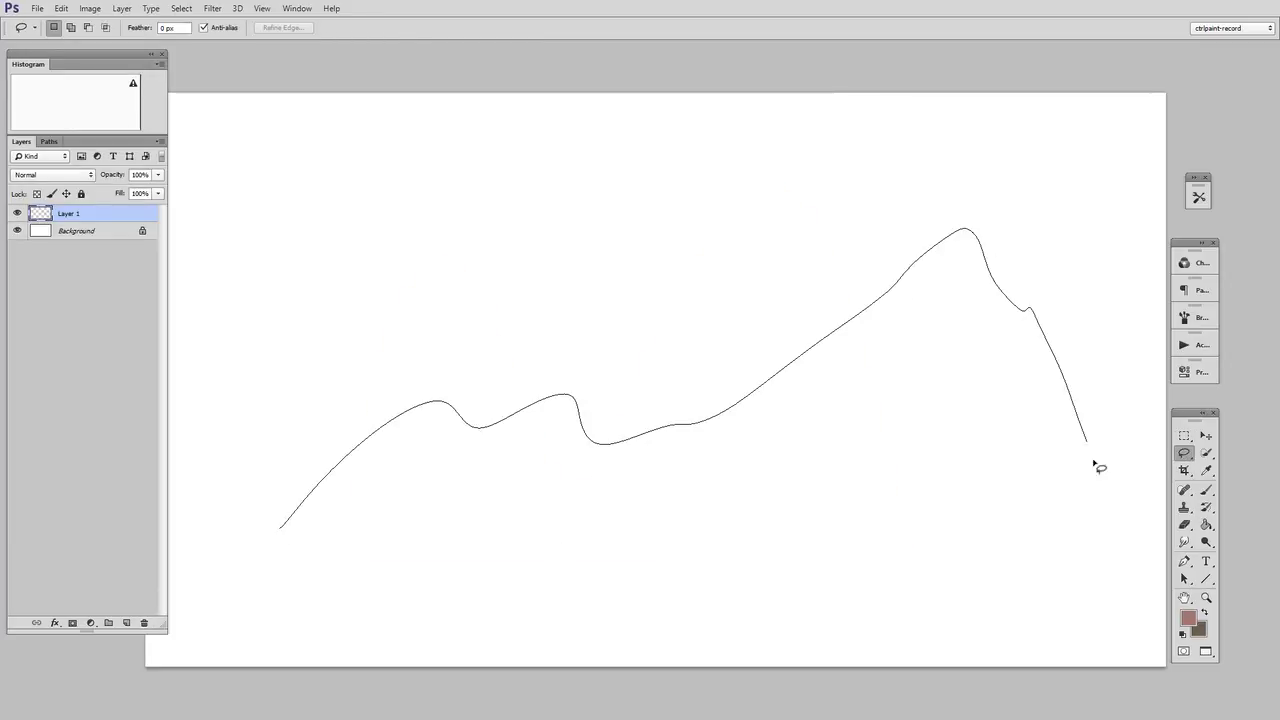
pyautogui.moveTo(1131, 538); pyautogui.dragTo(1137, 550)
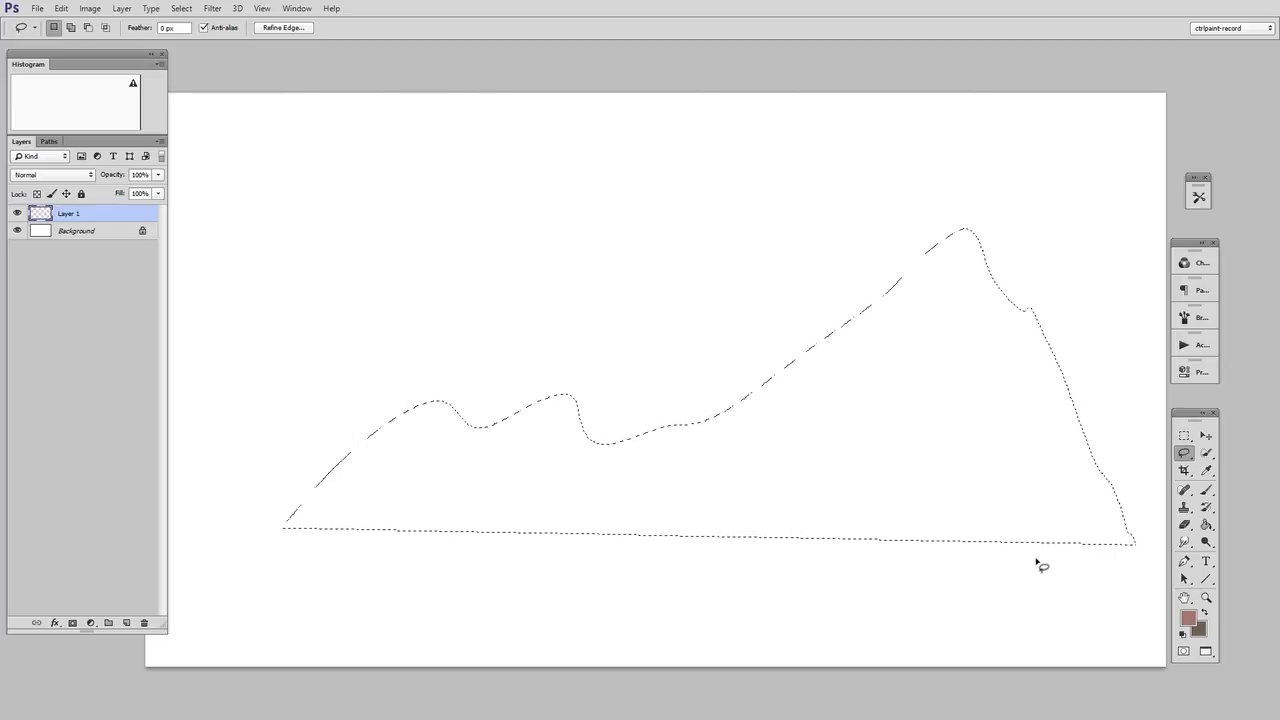
pyautogui.hotkey('ctrl', 't')
pyautogui.moveTo(1028, 581); pyautogui.dragTo(988, 554)
pyautogui.moveTo(965, 491); pyautogui.dragTo(958, 500)
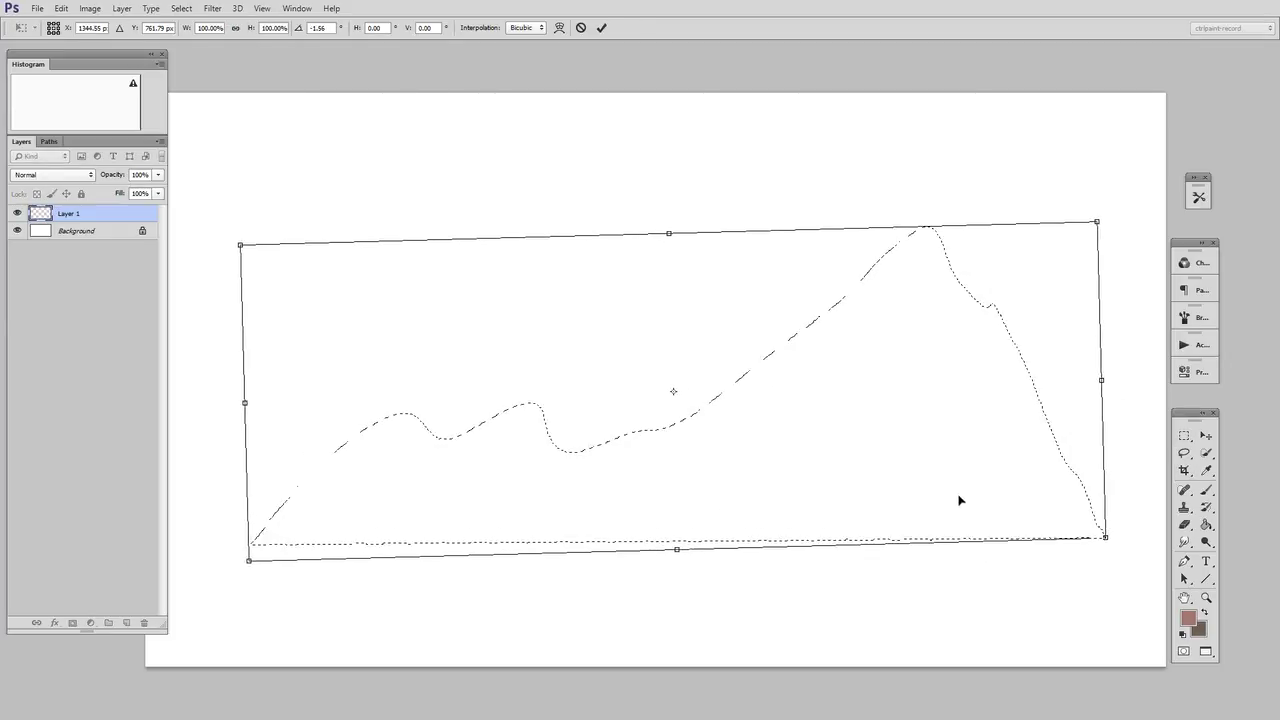
pyautogui.press('Escape')
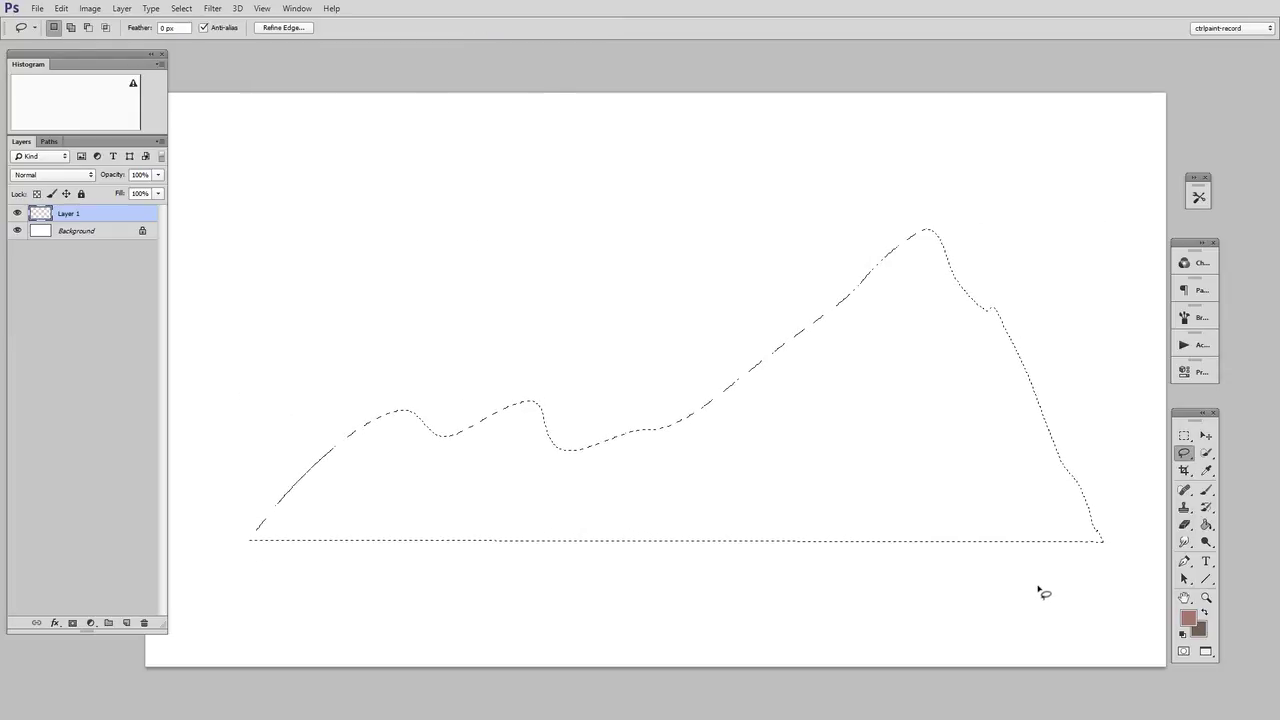
# Fill the ridge selection with mauve brush paint and deselect
pyautogui.press('b')
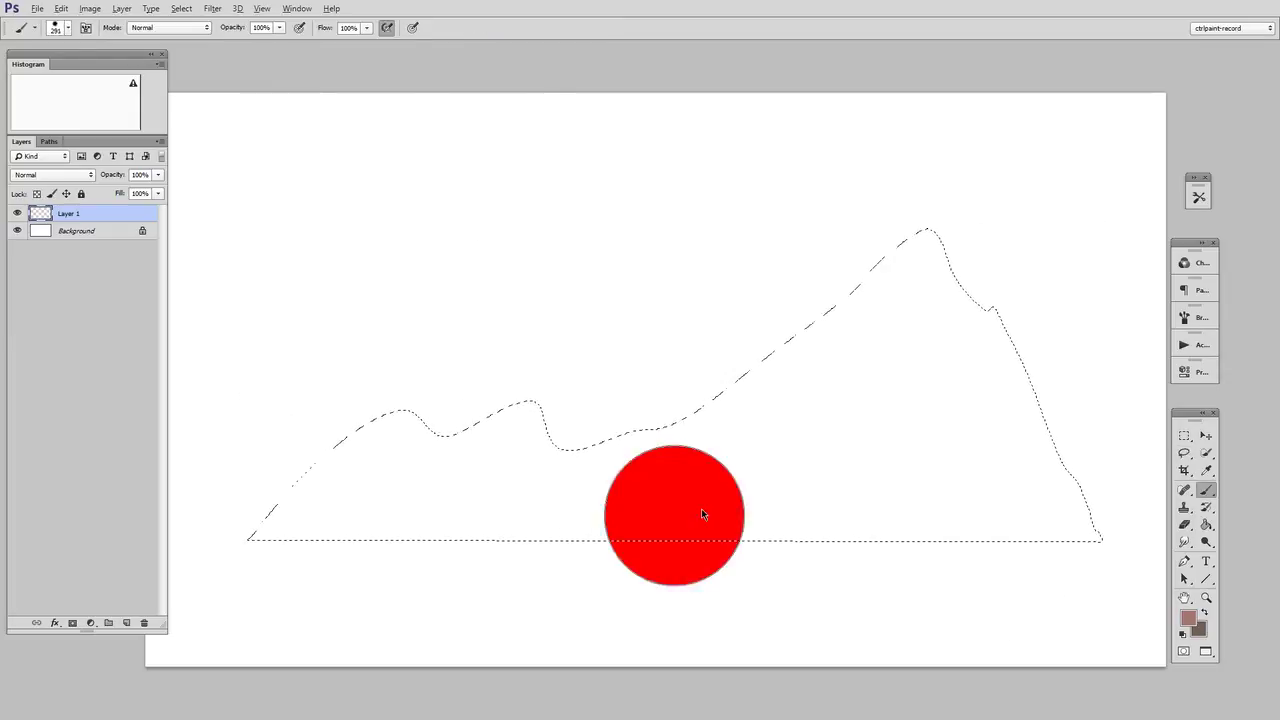
pyautogui.click(291, 491)
pyautogui.moveTo(291, 491)
pyautogui.mouseDown()
pyautogui.moveTo(951, 429)
pyautogui.moveTo(674, 591)
pyautogui.moveTo(969, 389)
pyautogui.mouseUp()
pyautogui.press('m')
pyautogui.hotkey('ctrl', 'd')
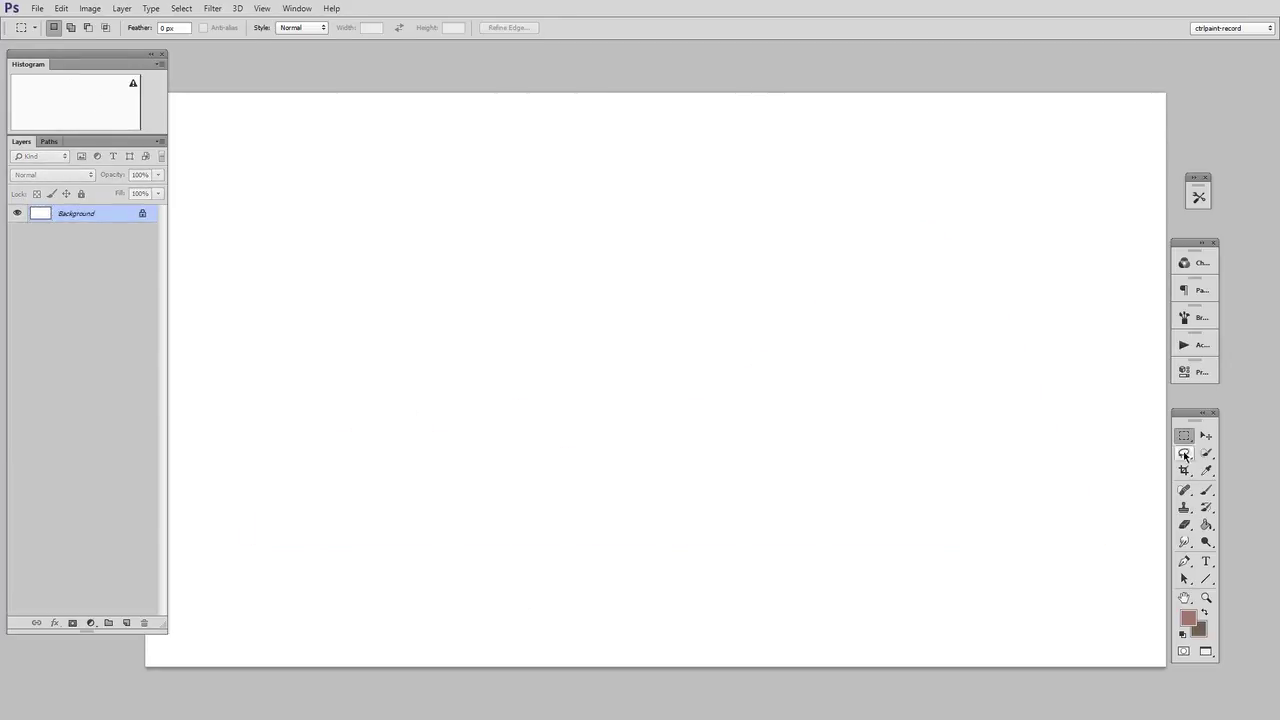
# Lasso a winding river-like shape, hide its edges via View > Extras, and paint it mauve
pyautogui.click(1186, 455)
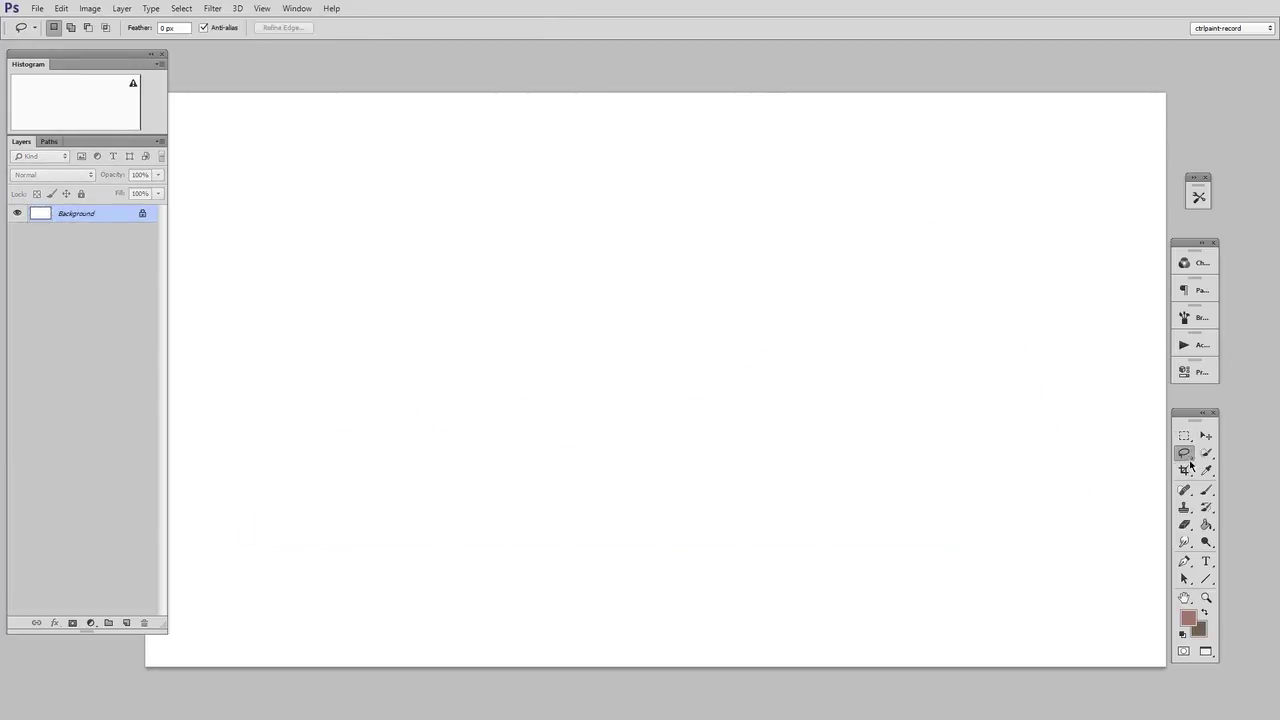
pyautogui.moveTo(425, 505)
pyautogui.mouseDown()
pyautogui.moveTo(444, 340)
pyautogui.moveTo(706, 255)
pyautogui.moveTo(938, 217)
pyautogui.moveTo(883, 523)
pyautogui.moveTo(695, 381)
pyautogui.moveTo(475, 511)
pyautogui.moveTo(403, 496)
pyautogui.mouseUp()
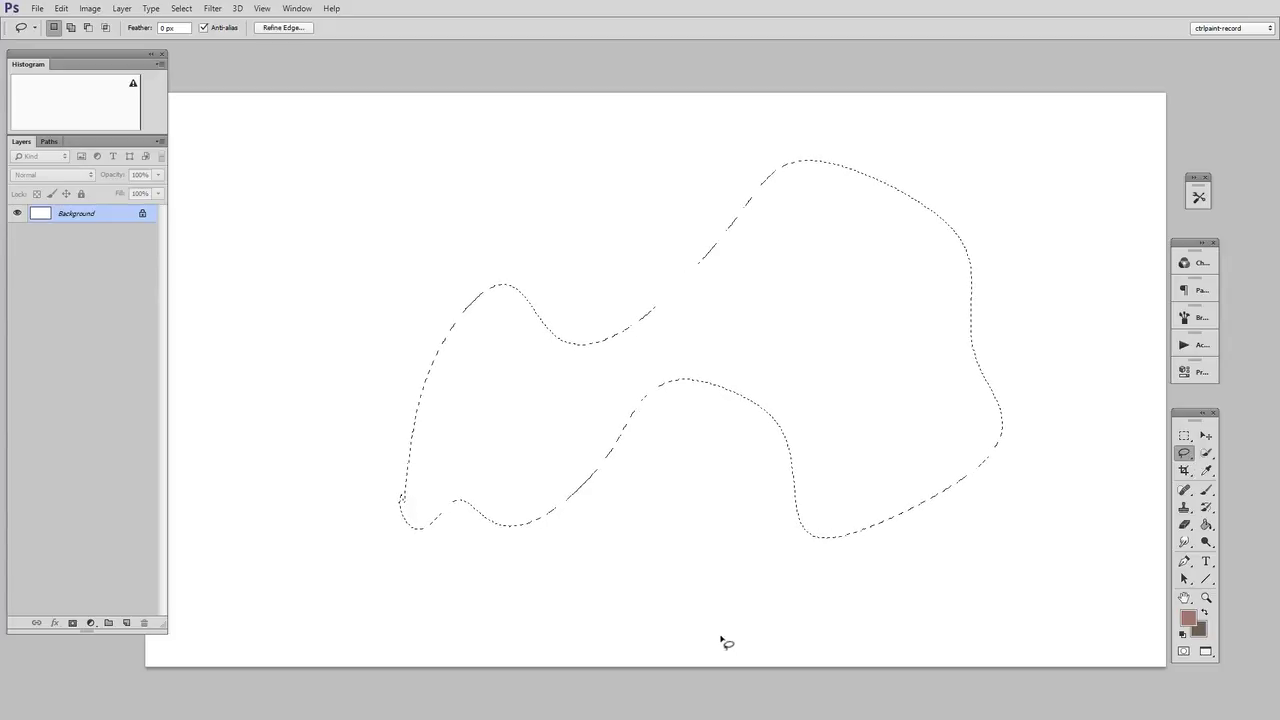
pyautogui.click(262, 9)
pyautogui.click(385, 206)
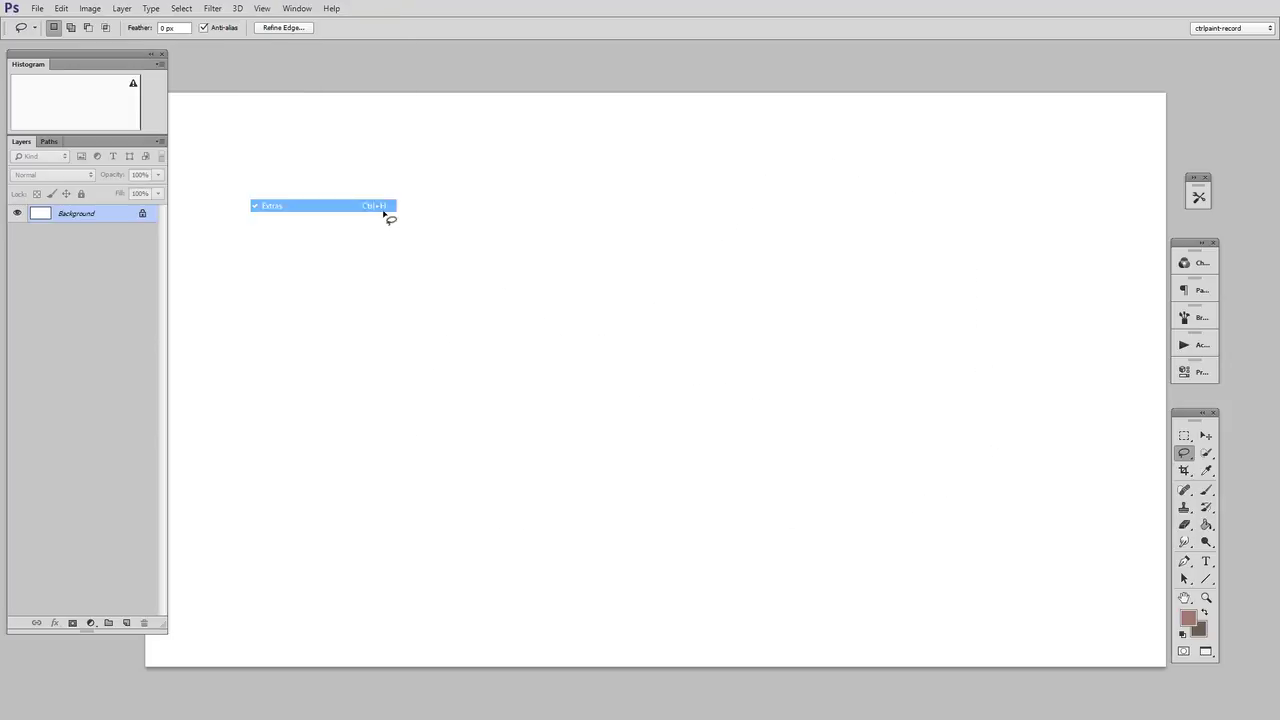
pyautogui.press('b')
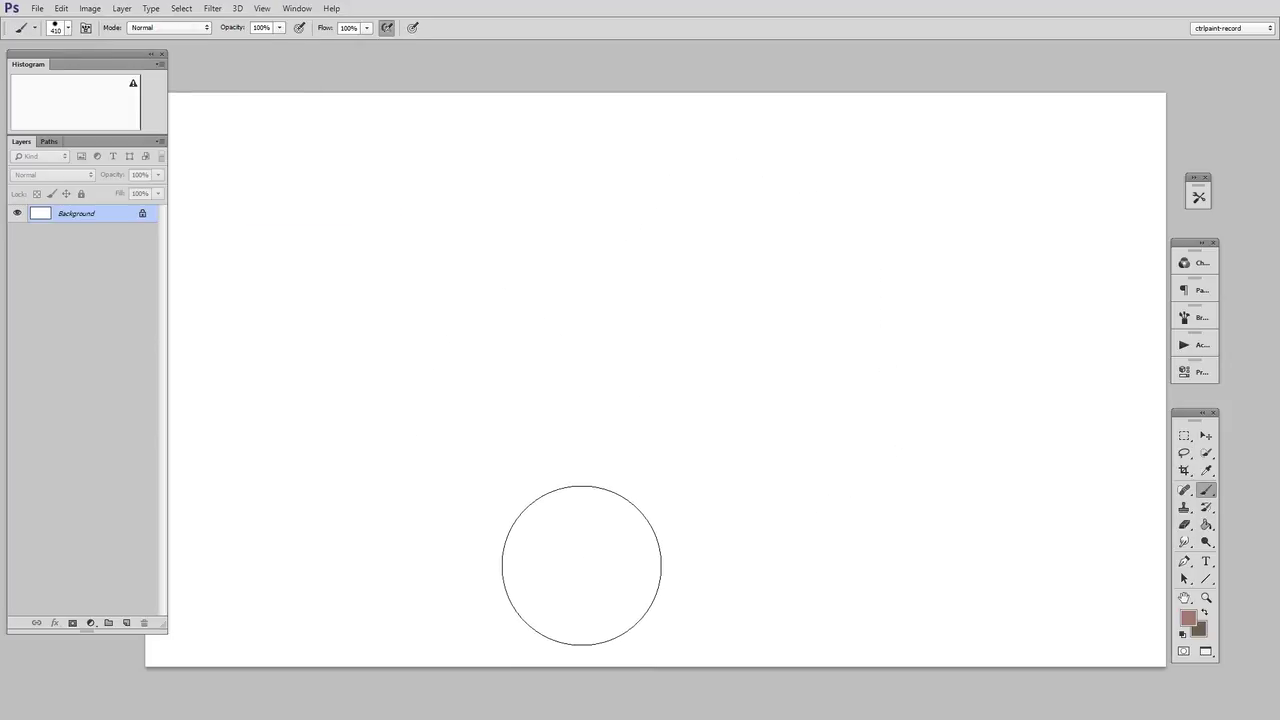
pyautogui.moveTo(575, 545)
pyautogui.mouseDown()
pyautogui.moveTo(420, 417)
pyautogui.moveTo(663, 291)
pyautogui.moveTo(791, 491)
pyautogui.moveTo(829, 243)
pyautogui.moveTo(866, 533)
pyautogui.moveTo(423, 329)
pyautogui.mouseUp()
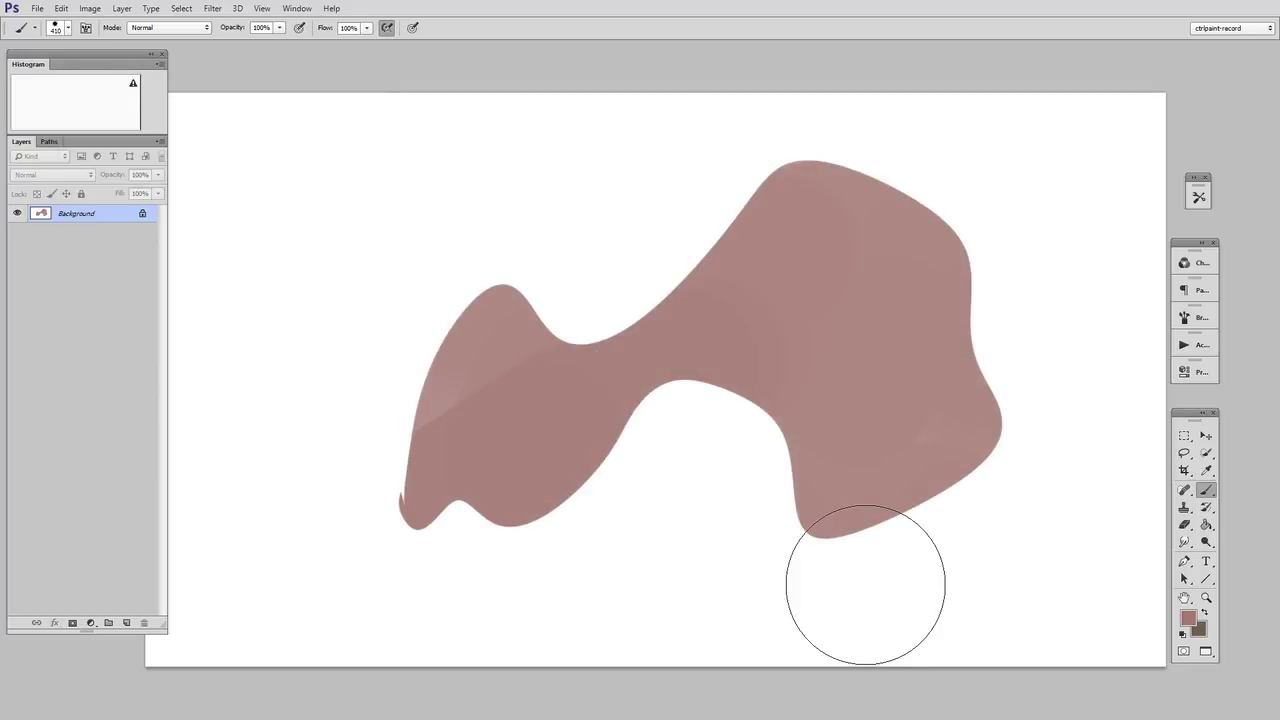
# On a new layer, paint a darker brown band across the top of the shape
pyautogui.hotkey('ctrl', 'shift', 'alt', 'n')
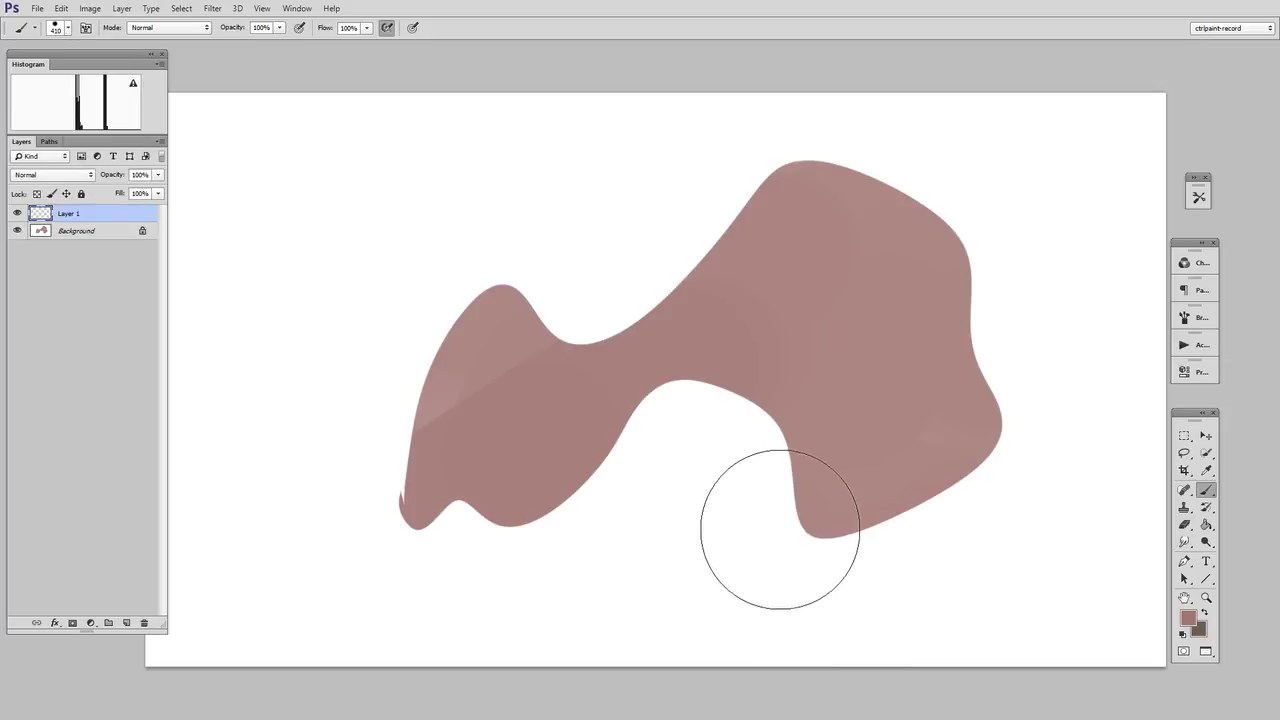
pyautogui.press('F2')
pyautogui.click(908, 326)
pyautogui.click(1117, 214)
pyautogui.press('b')
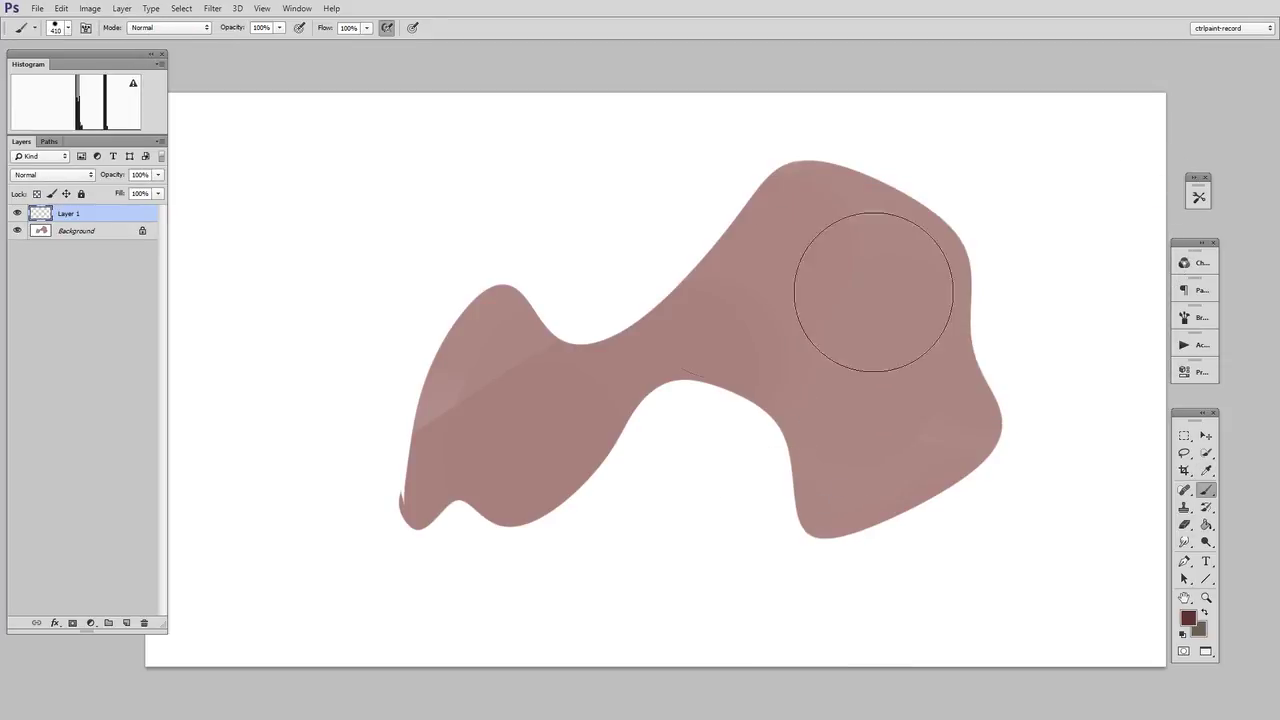
pyautogui.moveTo(700, 235)
pyautogui.mouseDown()
pyautogui.moveTo(1031, 223)
pyautogui.moveTo(868, 238)
pyautogui.moveTo(317, 354)
pyautogui.moveTo(1048, 307)
pyautogui.mouseUp()
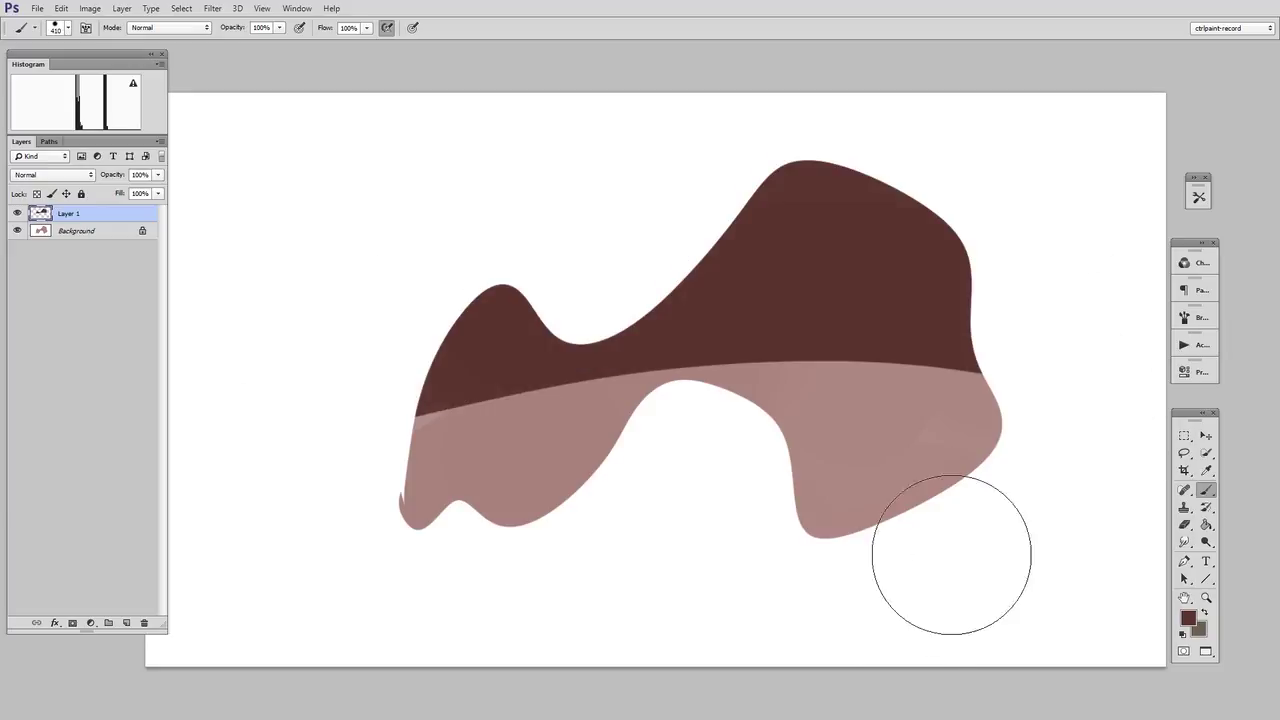
# Draw a rectangular selection and hide its edges with View > Extras
pyautogui.press('m')
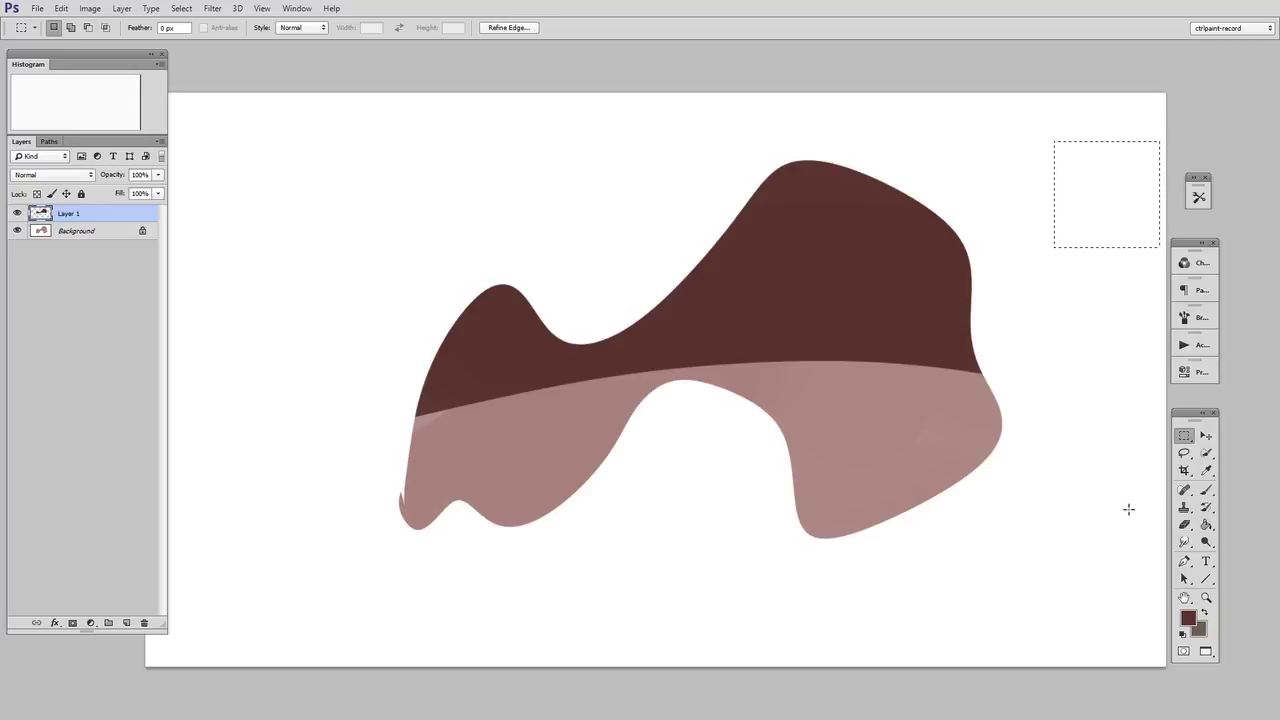
pyautogui.moveTo(575, 197); pyautogui.dragTo(909, 503)
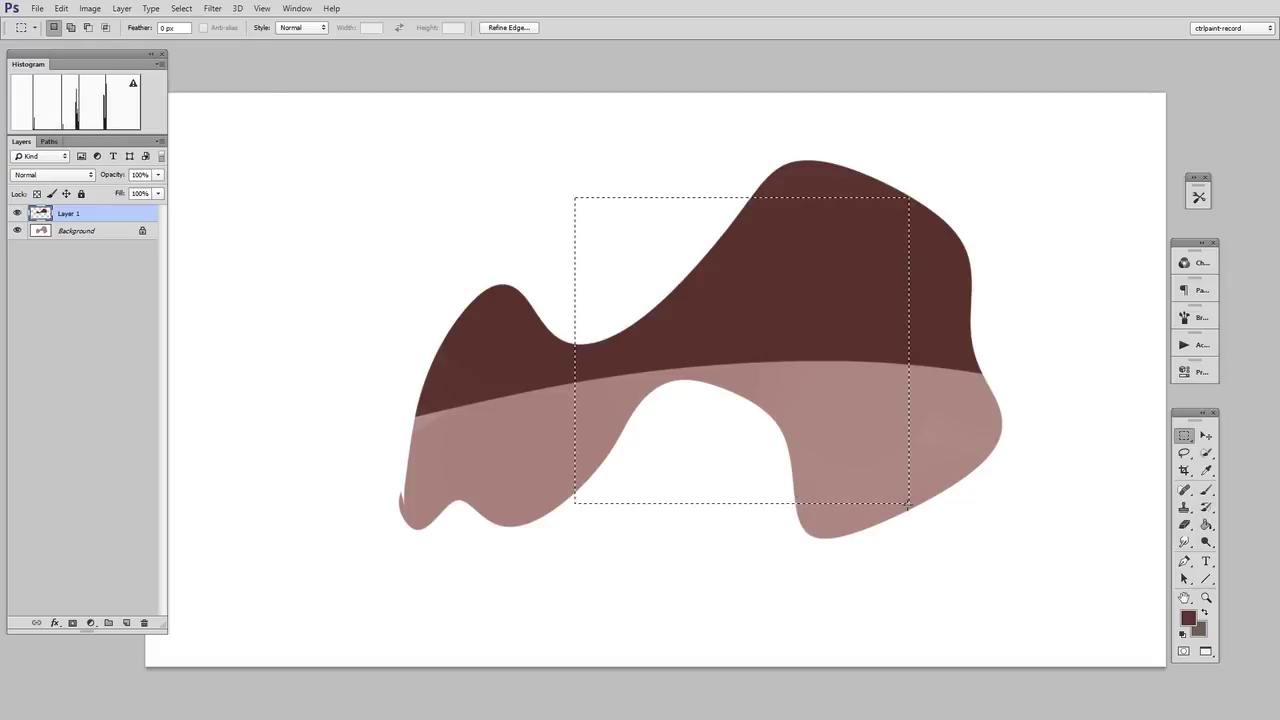
pyautogui.click(262, 8)
pyautogui.click(307, 207)
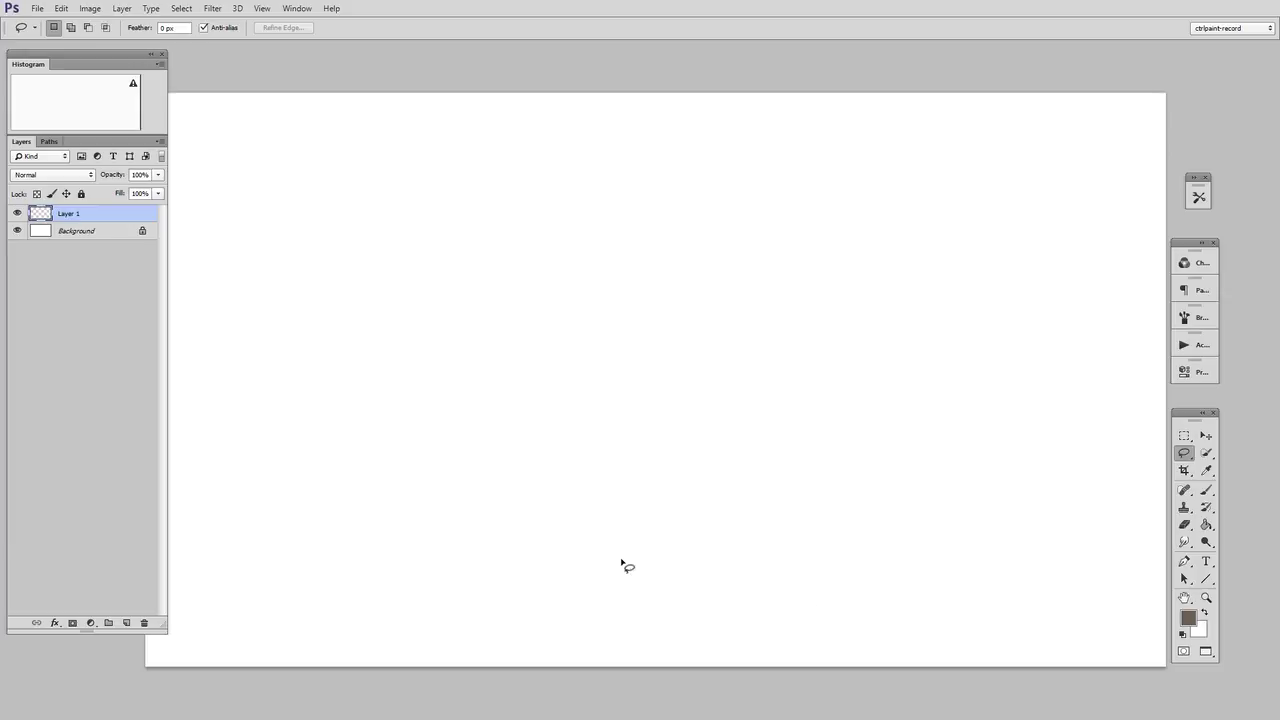
# Lasso a claw-shaped selection and fill it with brown paint
pyautogui.moveTo(300, 406)
pyautogui.mouseDown()
pyautogui.moveTo(470, 335)
pyautogui.moveTo(423, 571)
pyautogui.moveTo(302, 406)
pyautogui.mouseUp()
pyautogui.press('b')
pyautogui.moveTo(514, 466); pyautogui.dragTo(592, 391)
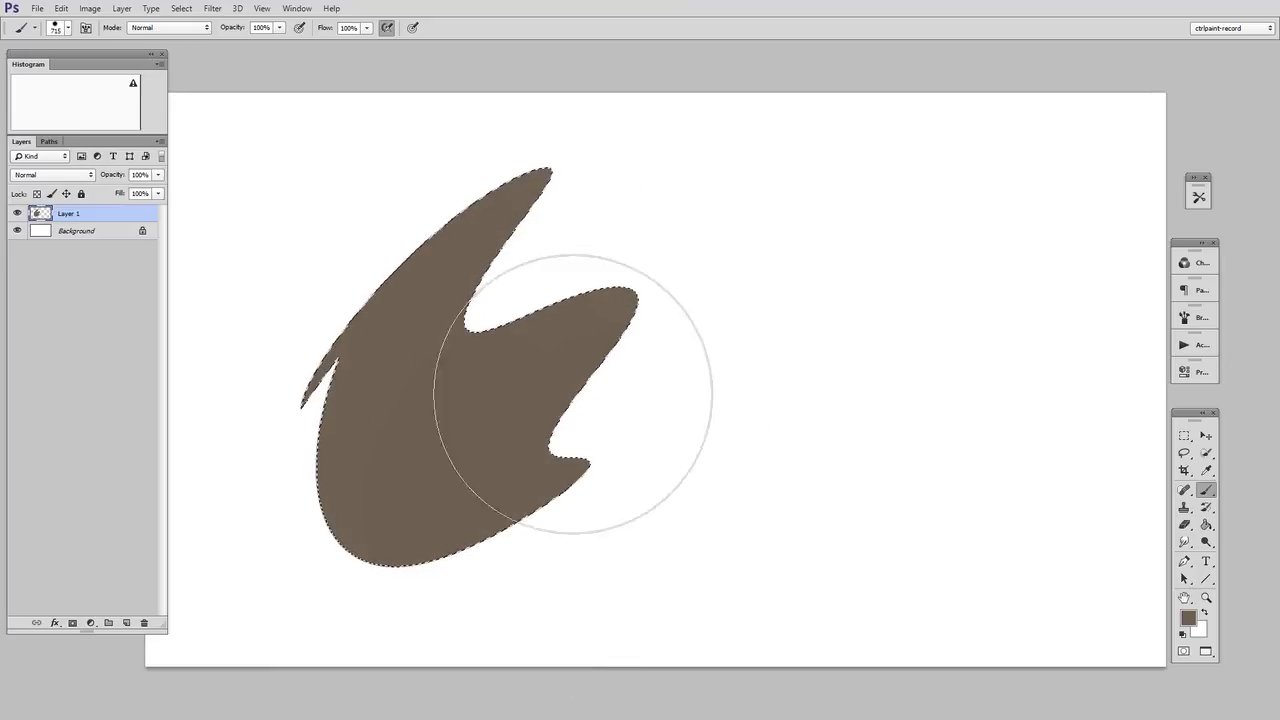
# Zoom in, shrink the brush, and paint lighter tan strokes around the brown shape
pyautogui.keyDown('ctrl'); pyautogui.click(751, 466); pyautogui.keyUp('ctrl')
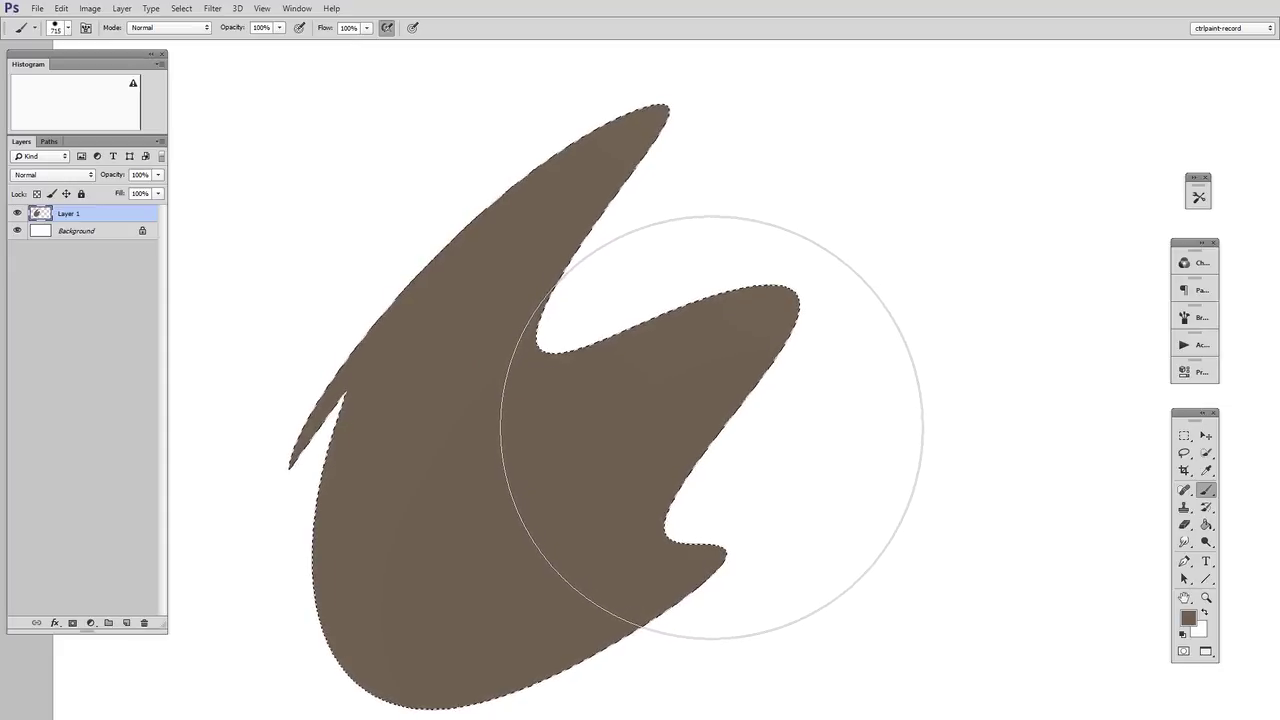
pyautogui.hscroll(2, 717, 425)
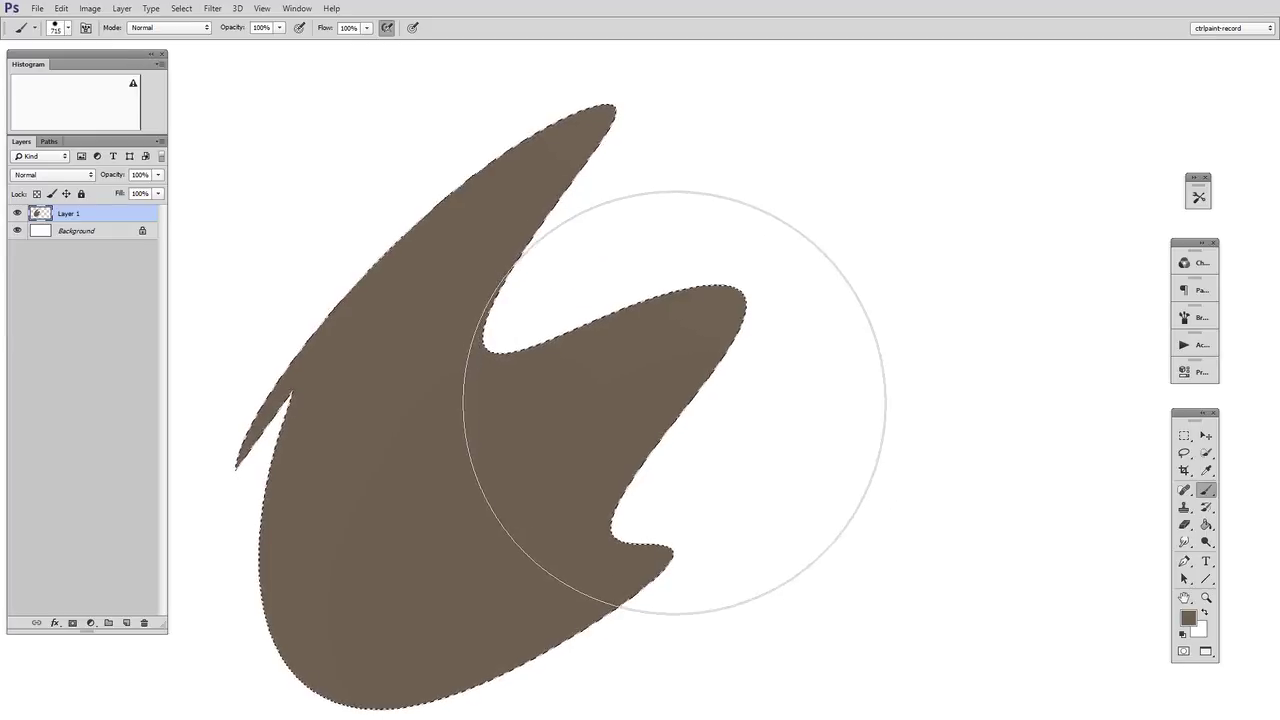
pyautogui.press('[')
pyautogui.press('[')
pyautogui.press('[')
pyautogui.press('F8')
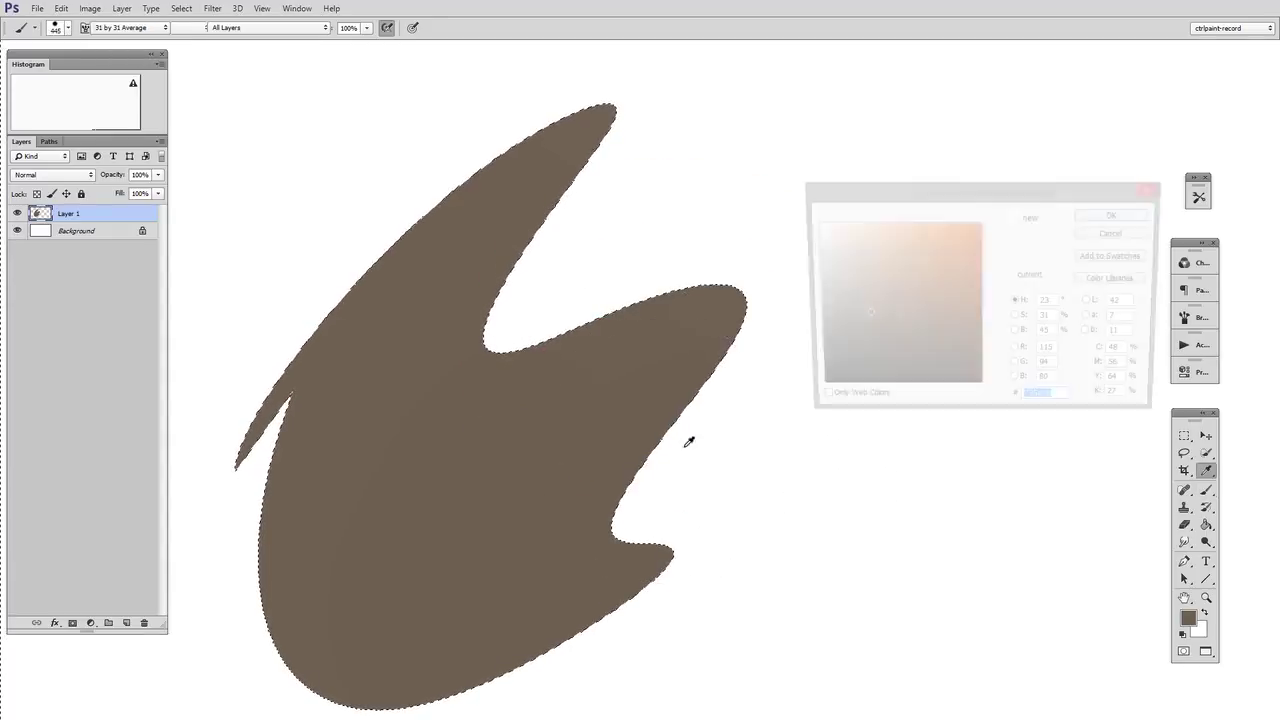
pyautogui.click(874, 277)
pyautogui.click(886, 251)
pyautogui.click(1125, 212)
pyautogui.press('[')
pyautogui.press('[')
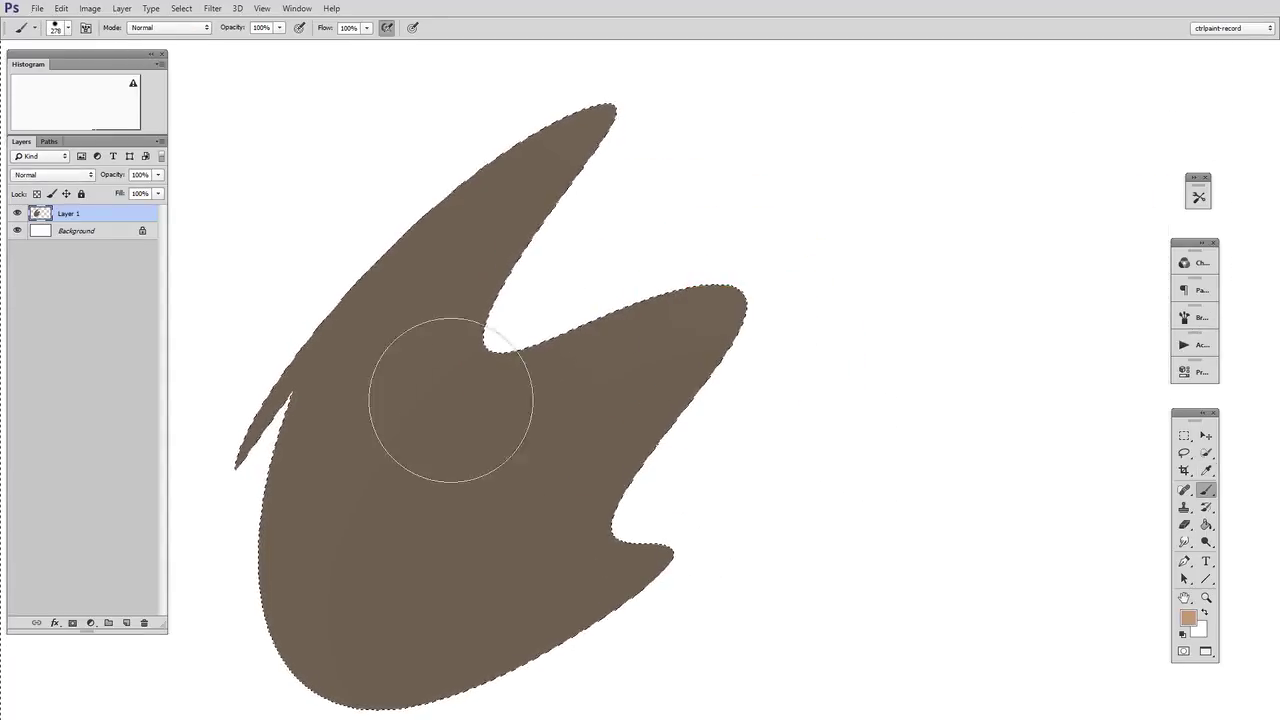
pyautogui.moveTo(451, 400)
pyautogui.mouseDown()
pyautogui.moveTo(634, 414)
pyautogui.moveTo(463, 229)
pyautogui.moveTo(626, 238)
pyautogui.moveTo(609, 143)
pyautogui.moveTo(640, 503)
pyautogui.moveTo(780, 600)
pyautogui.moveTo(868, 547)
pyautogui.mouseUp()
pyautogui.hotkey('ctrl', '-')
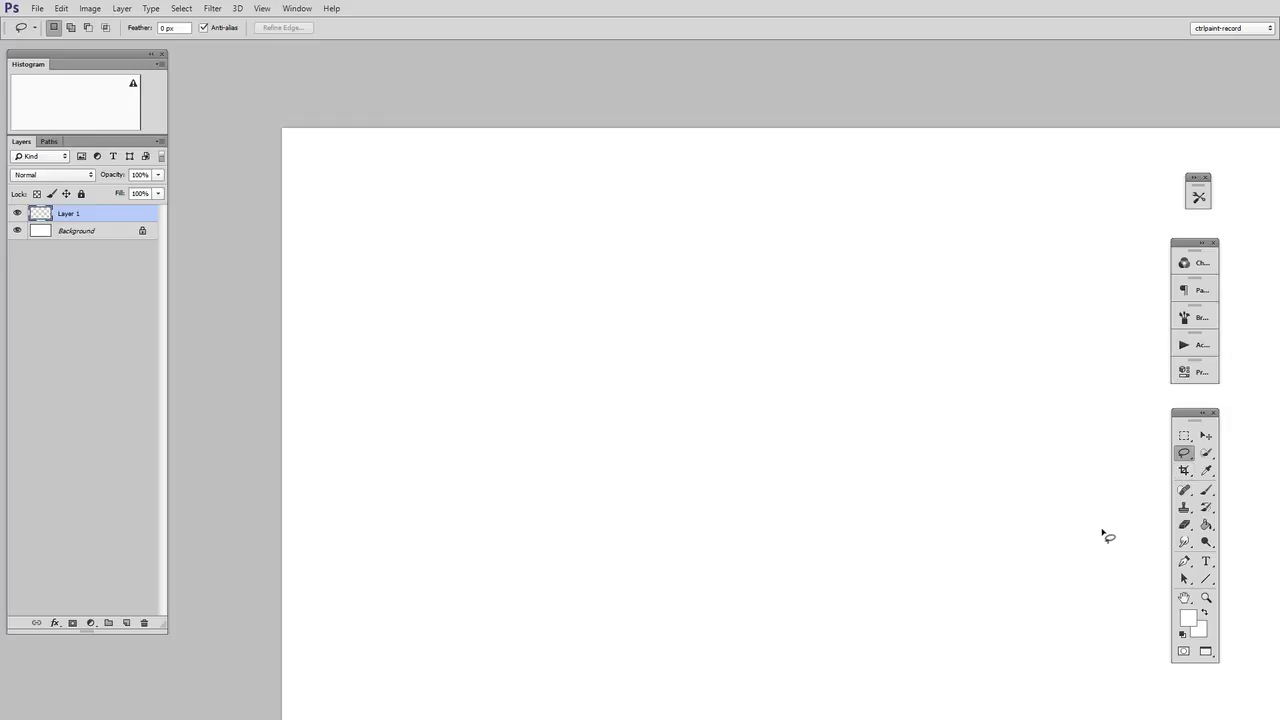
# Lasso a wide three-peaked mountain outline on the blank canvas
pyautogui.moveTo(981, 594); pyautogui.dragTo(902, 547)
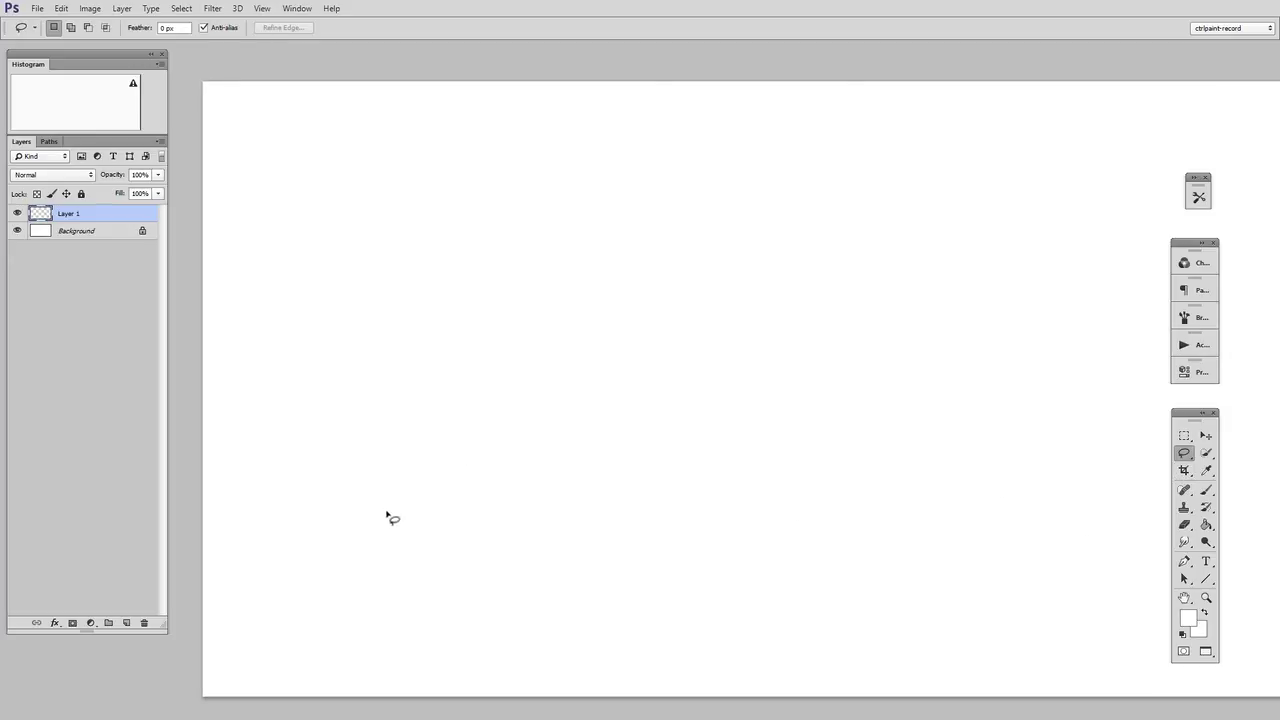
pyautogui.moveTo(387, 514)
pyautogui.mouseDown()
pyautogui.moveTo(472, 282)
pyautogui.moveTo(559, 345)
pyautogui.moveTo(698, 387)
pyautogui.moveTo(818, 389)
pyautogui.moveTo(826, 524)
pyautogui.mouseUp()
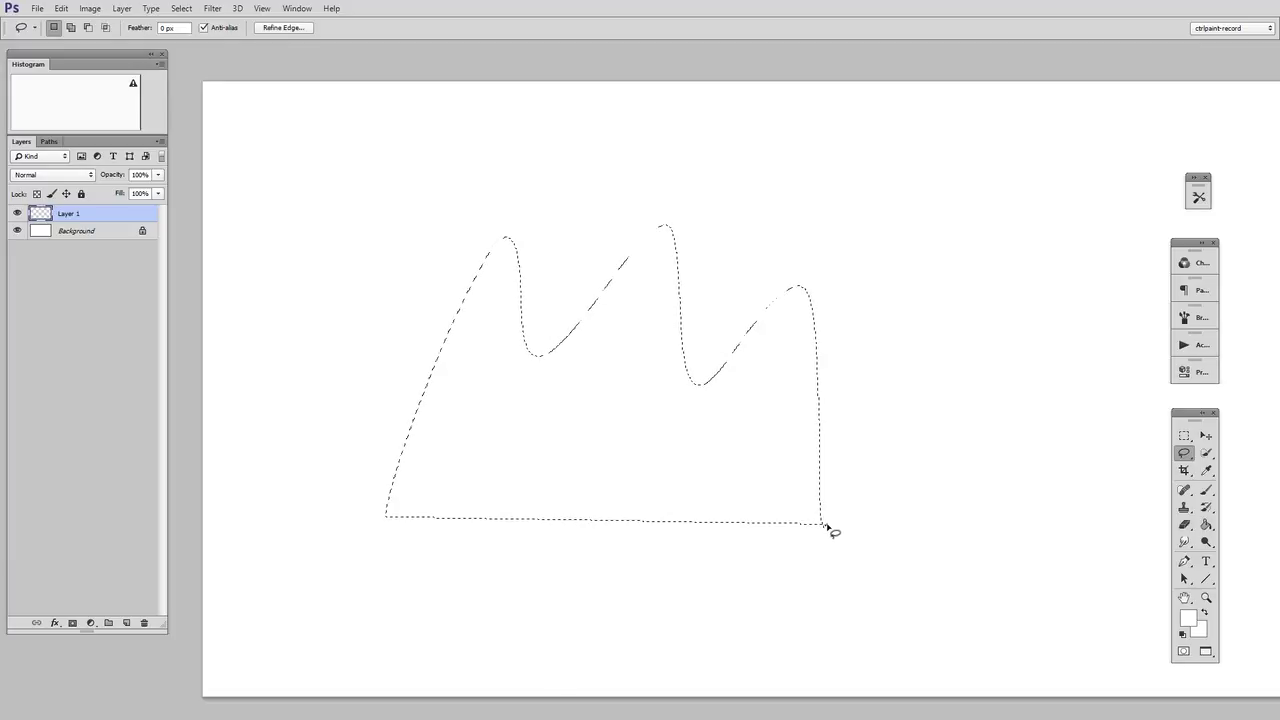
pyautogui.moveTo(1006, 583); pyautogui.dragTo(966, 603)
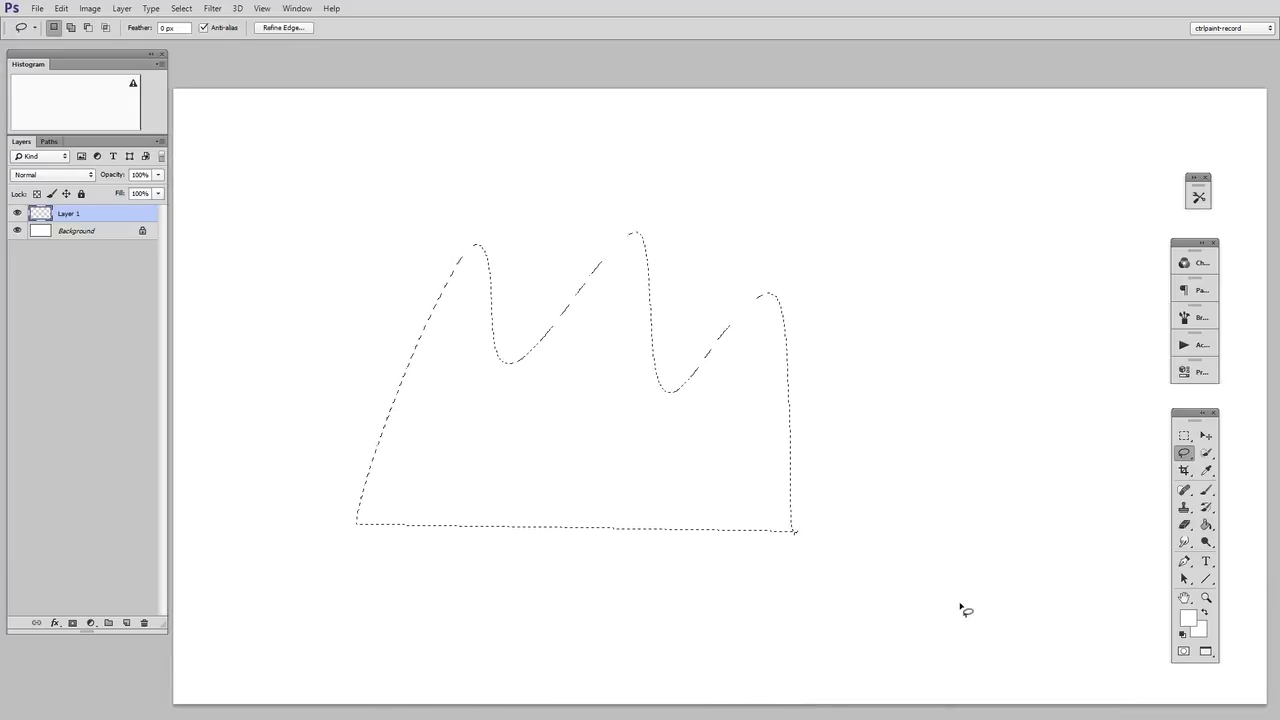
pyautogui.moveTo(963, 609); pyautogui.dragTo(886, 587)
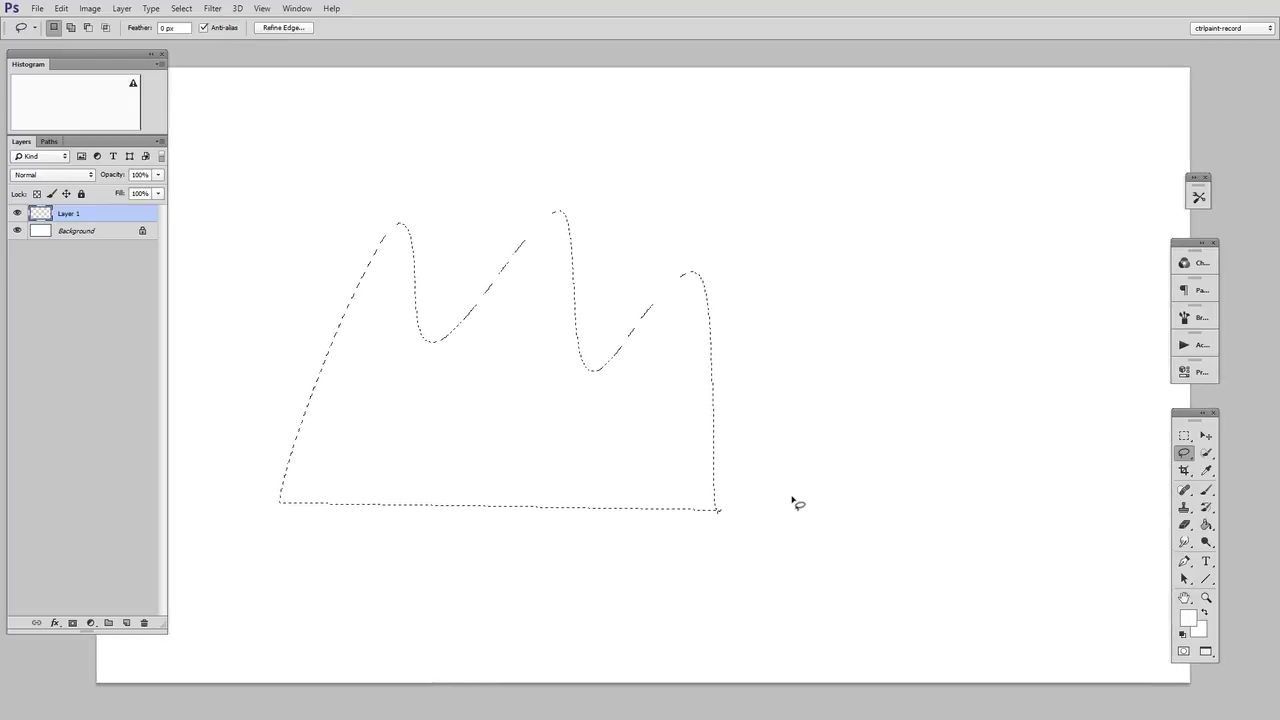
# Shift-add a twin-peaked hill, a tall right triangle, a sliver and a small left triangle
pyautogui.press('shift')
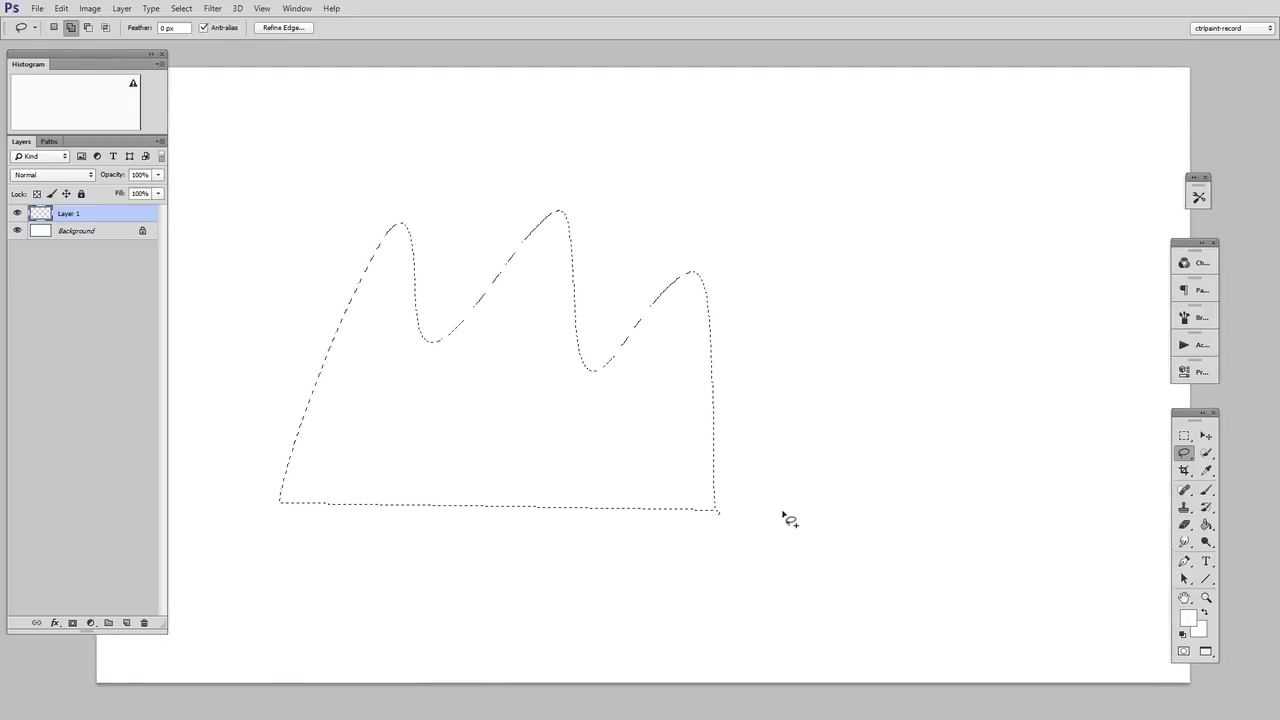
pyautogui.moveTo(766, 511)
pyautogui.mouseDown()
pyautogui.moveTo(837, 291)
pyautogui.moveTo(855, 425)
pyautogui.moveTo(903, 417)
pyautogui.moveTo(932, 394)
pyautogui.moveTo(922, 524)
pyautogui.mouseUp()
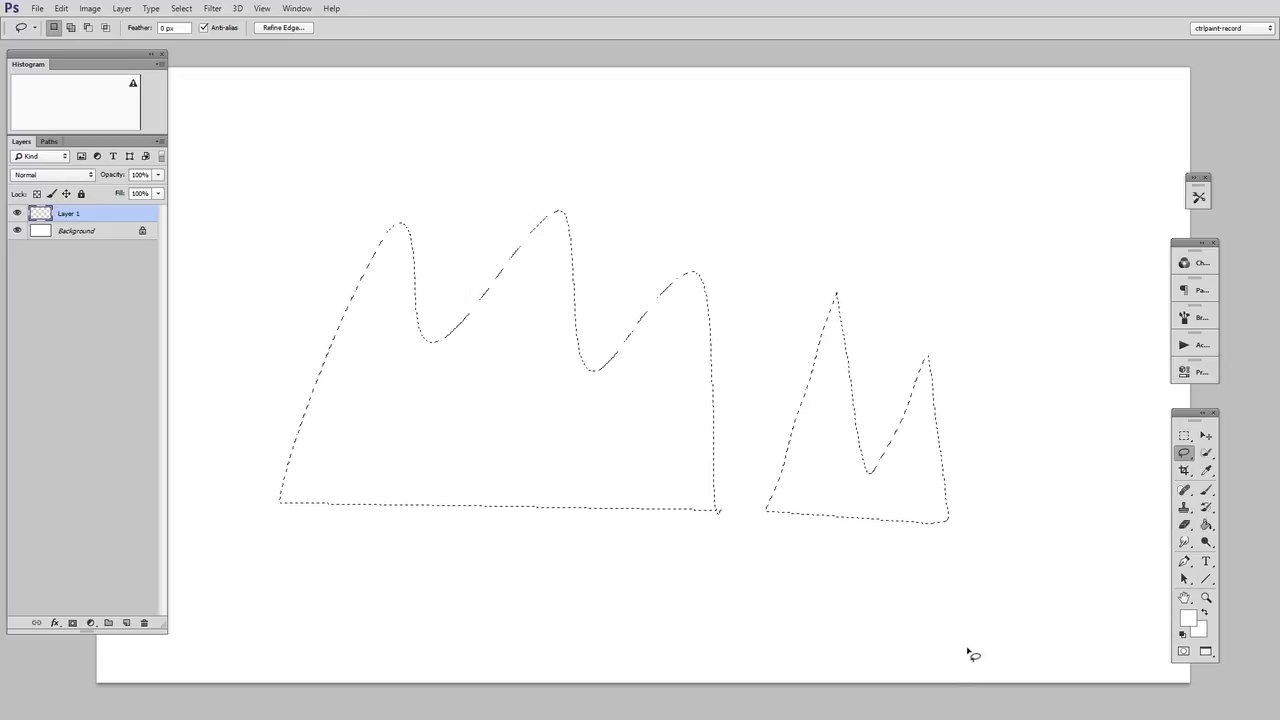
pyautogui.press('shift')
pyautogui.moveTo(994, 496); pyautogui.dragTo(998, 498)
pyautogui.press('shift')
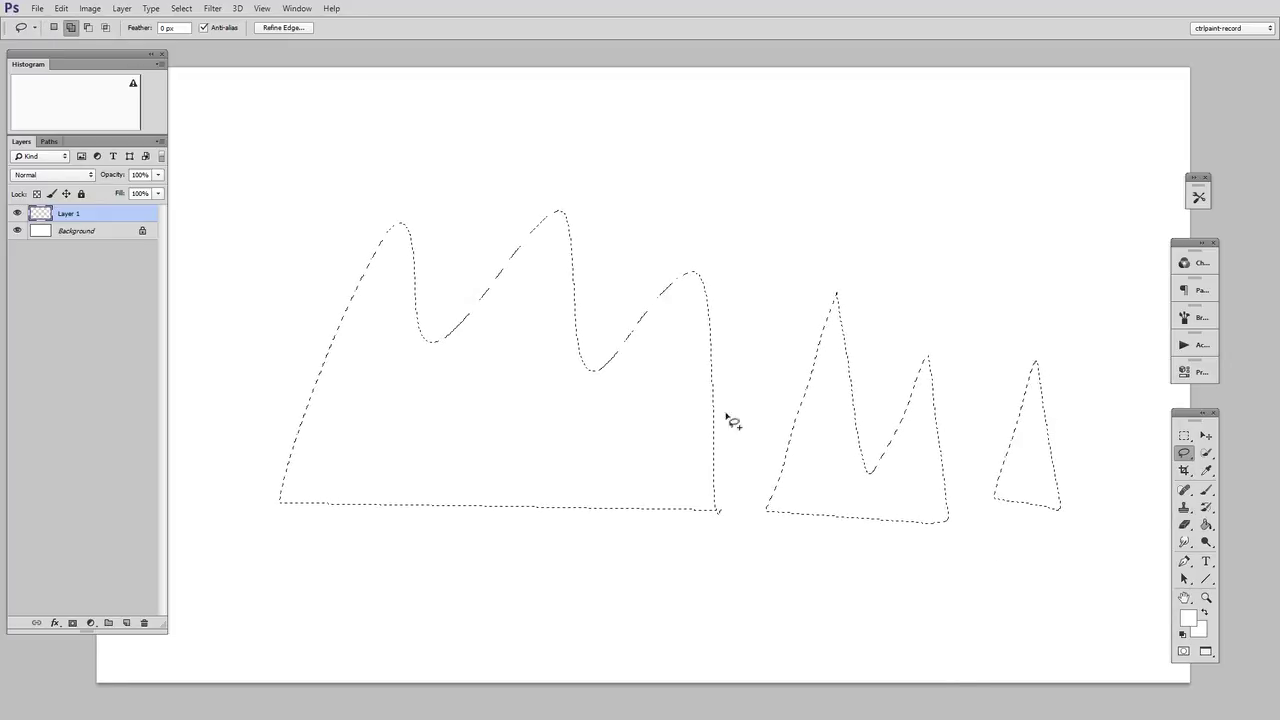
pyautogui.moveTo(729, 440); pyautogui.dragTo(733, 441)
pyautogui.moveTo(745, 505); pyautogui.dragTo(959, 495)
pyautogui.press('shift')
pyautogui.moveTo(397, 443)
pyautogui.mouseDown()
pyautogui.moveTo(477, 449)
pyautogui.moveTo(466, 443)
pyautogui.mouseUp()
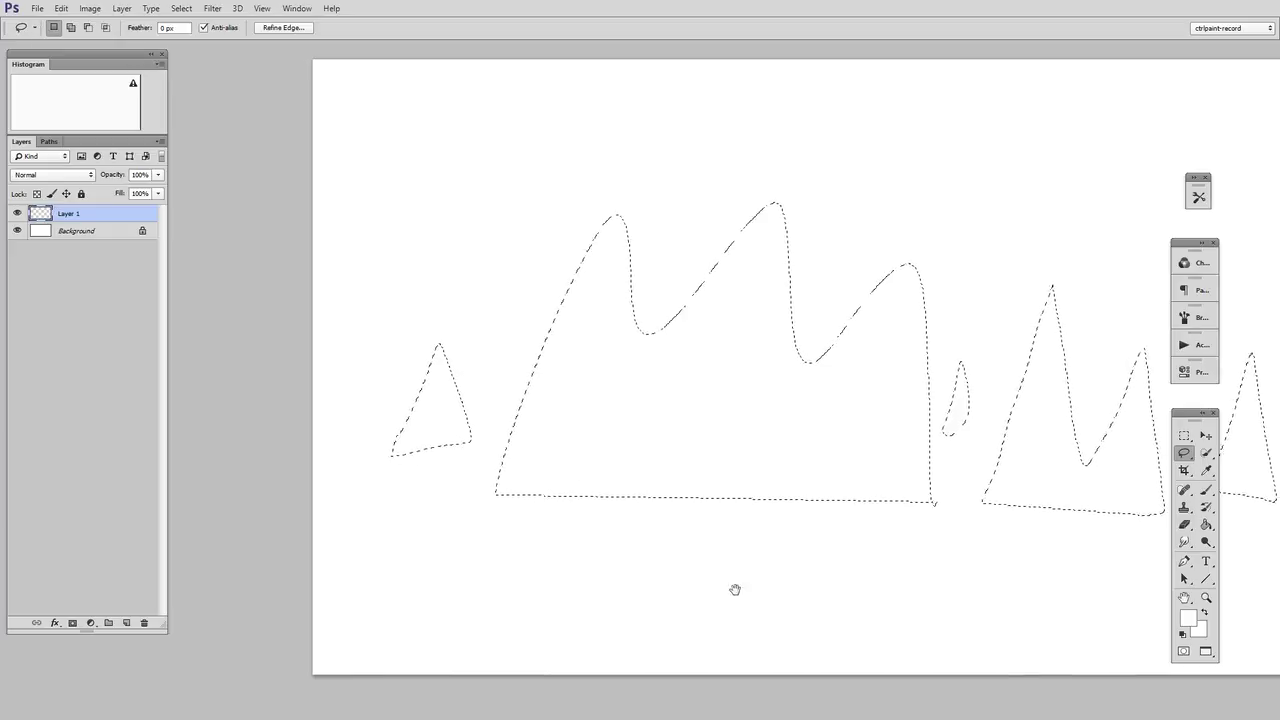
pyautogui.moveTo(734, 589); pyautogui.dragTo(589, 611)
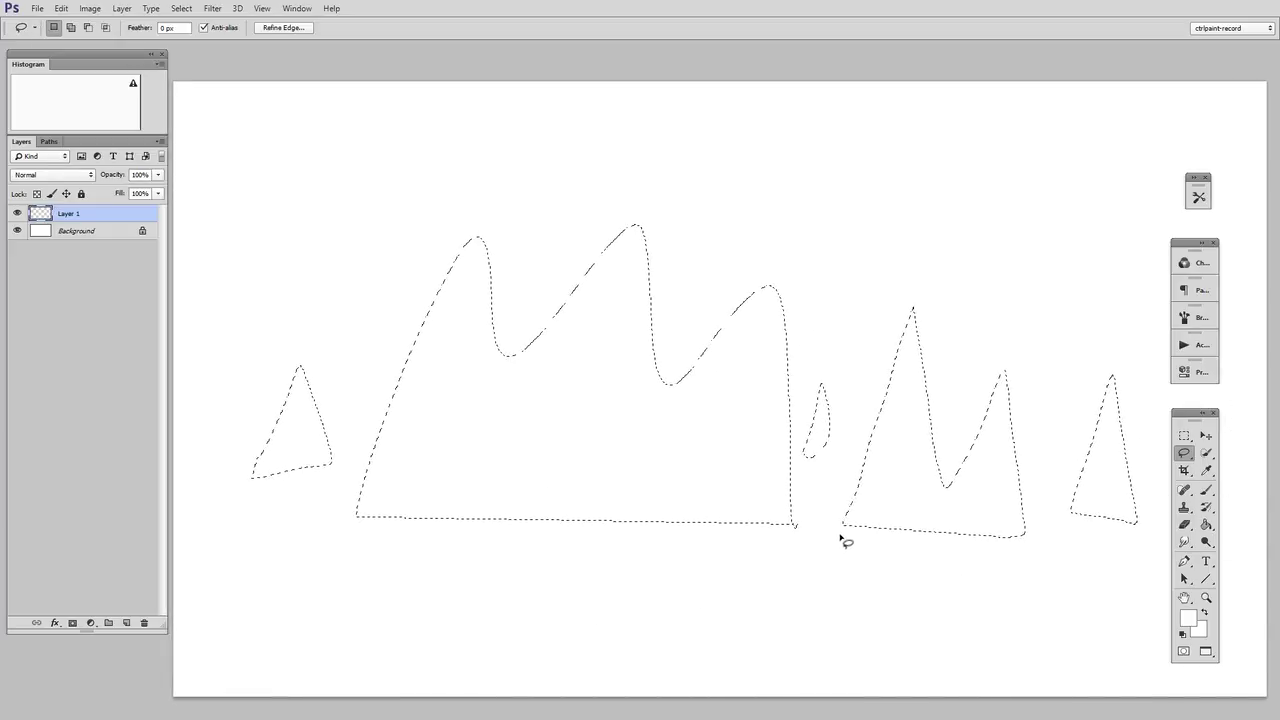
# Choose a tan foreground colour and brush it into the left and right mountain selections
pyautogui.click(1188, 617)
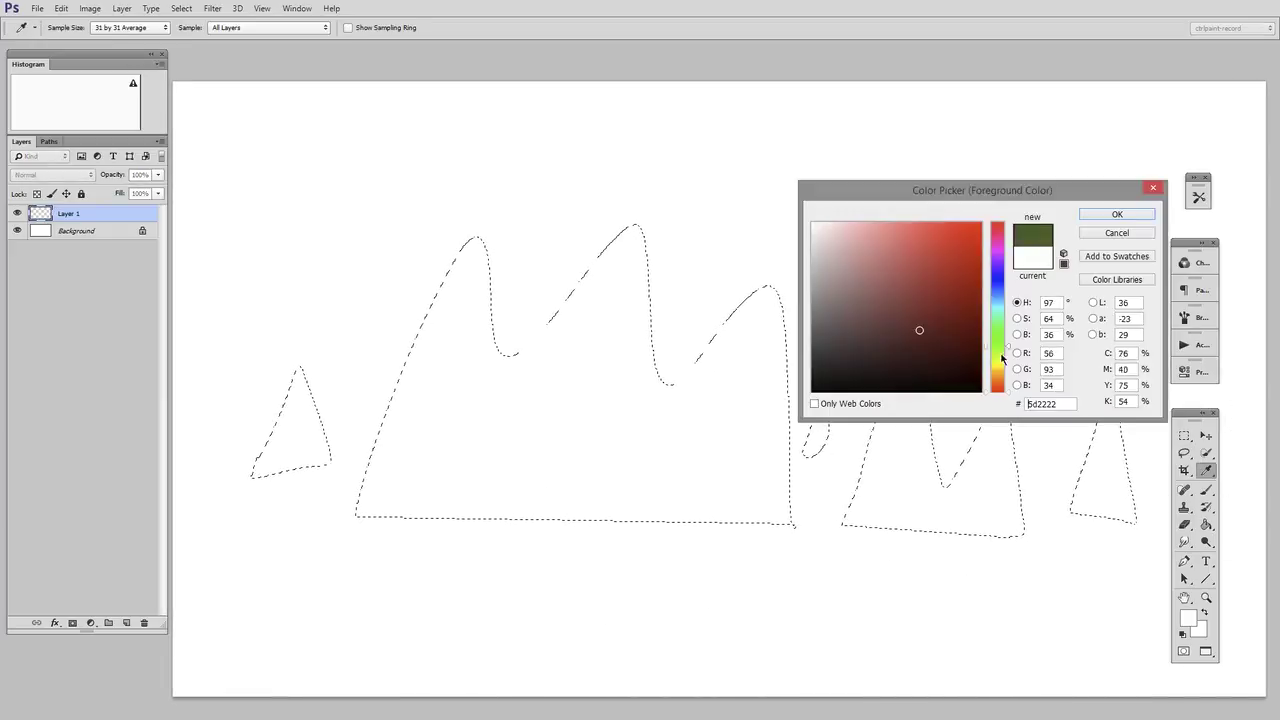
pyautogui.click(900, 277)
pyautogui.click(1117, 214)
pyautogui.press('b')
pyautogui.moveTo(290, 440)
pyautogui.mouseDown()
pyautogui.moveTo(434, 271)
pyautogui.moveTo(653, 507)
pyautogui.moveTo(1111, 503)
pyautogui.mouseUp()
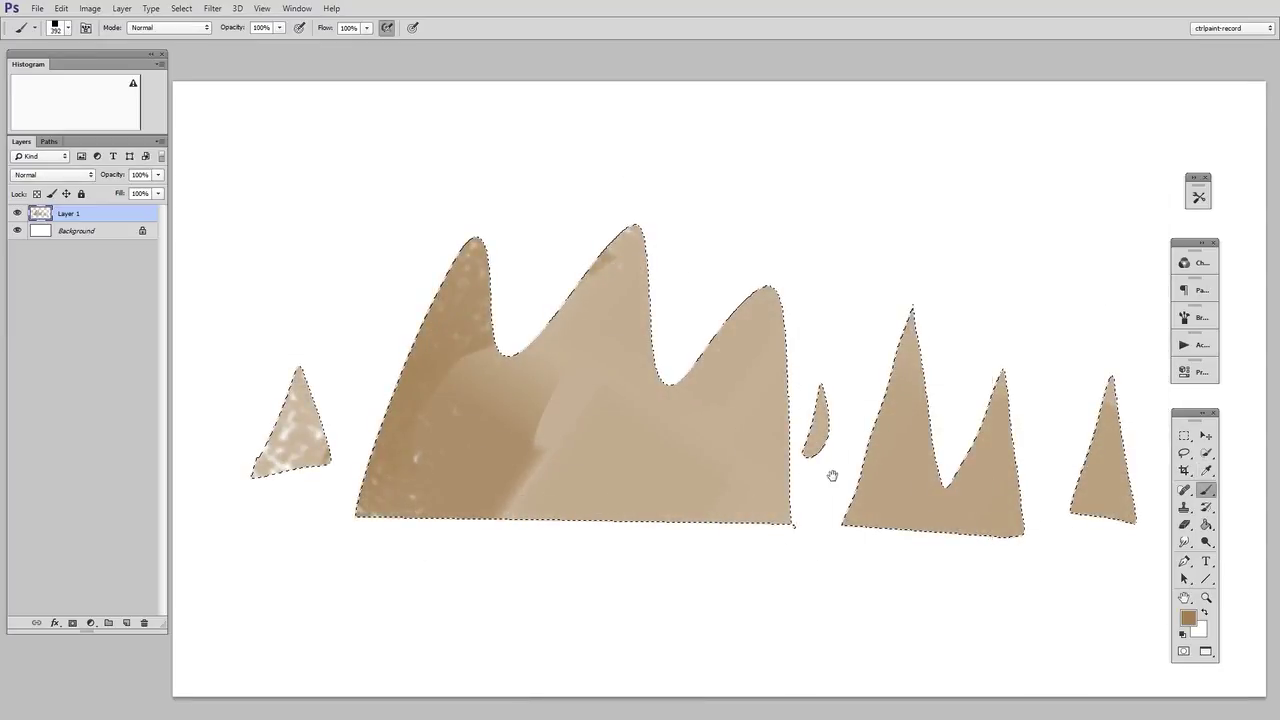
pyautogui.moveTo(831, 477); pyautogui.dragTo(825, 475)
# Darken the left peaks with brown using a smaller brush
pyautogui.press('[')
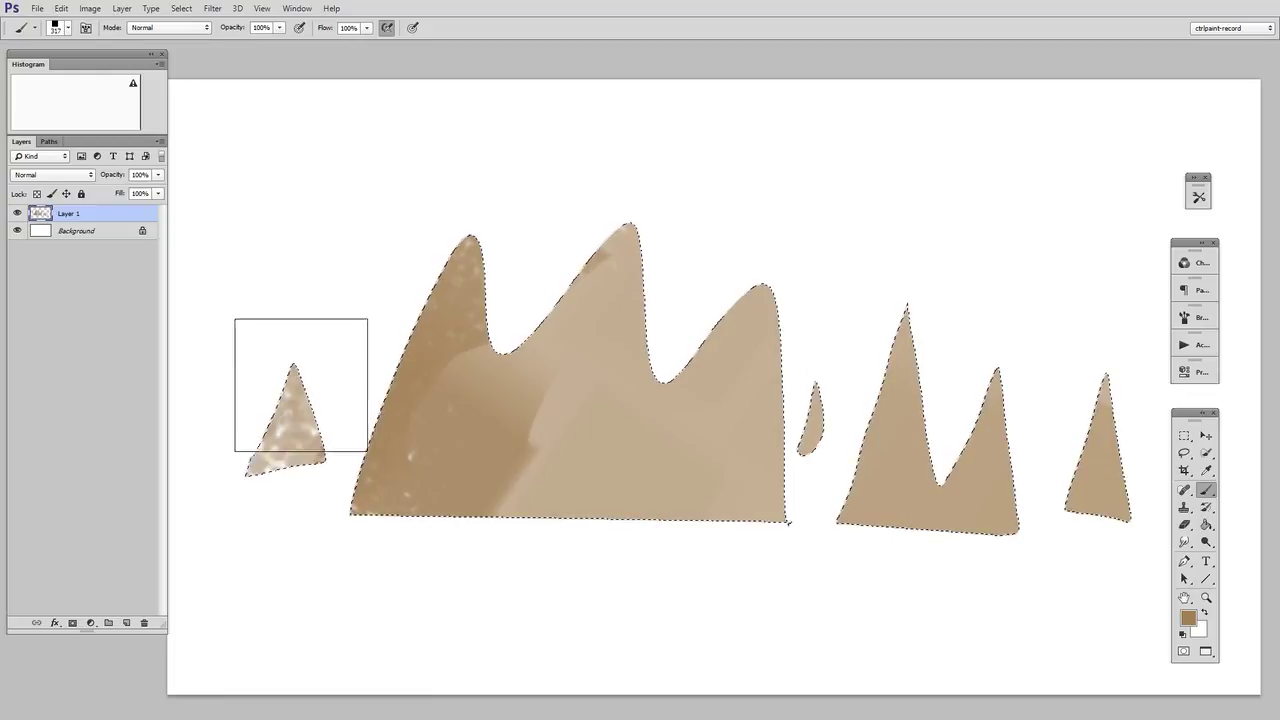
pyautogui.moveTo(300, 383)
pyautogui.mouseDown()
pyautogui.moveTo(469, 296)
pyautogui.moveTo(472, 469)
pyautogui.moveTo(613, 437)
pyautogui.moveTo(704, 291)
pyautogui.mouseUp()
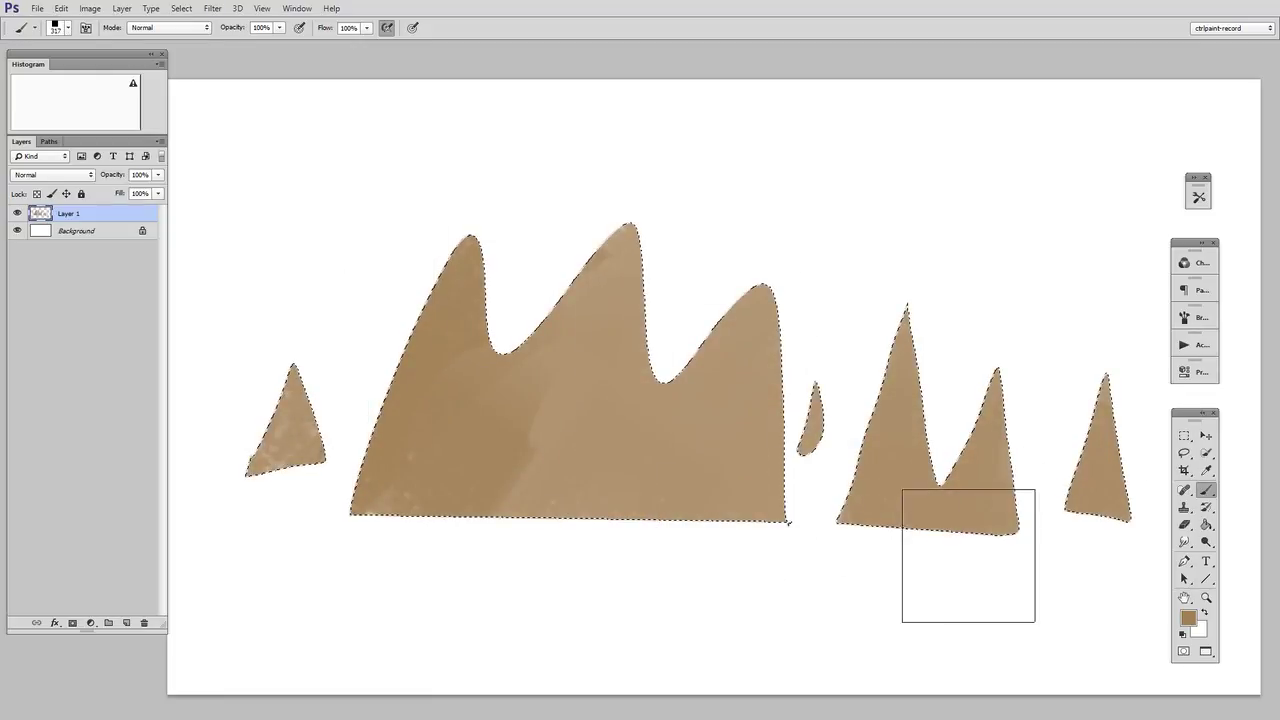
pyautogui.scroll(-2, 872, 613)
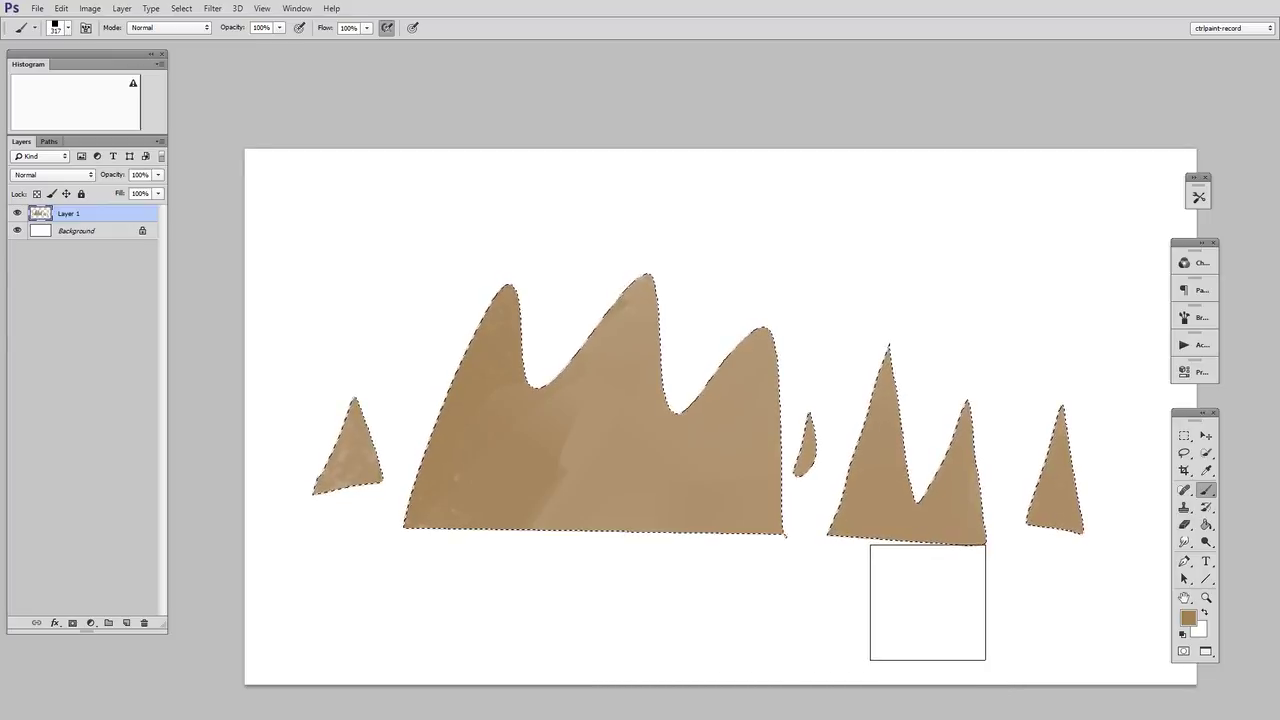
# Invert the selection and choose a pale blue foreground colour in the Color Picker
pyautogui.hotkey('ctrl', 'shift', 'i')
pyautogui.press('i')
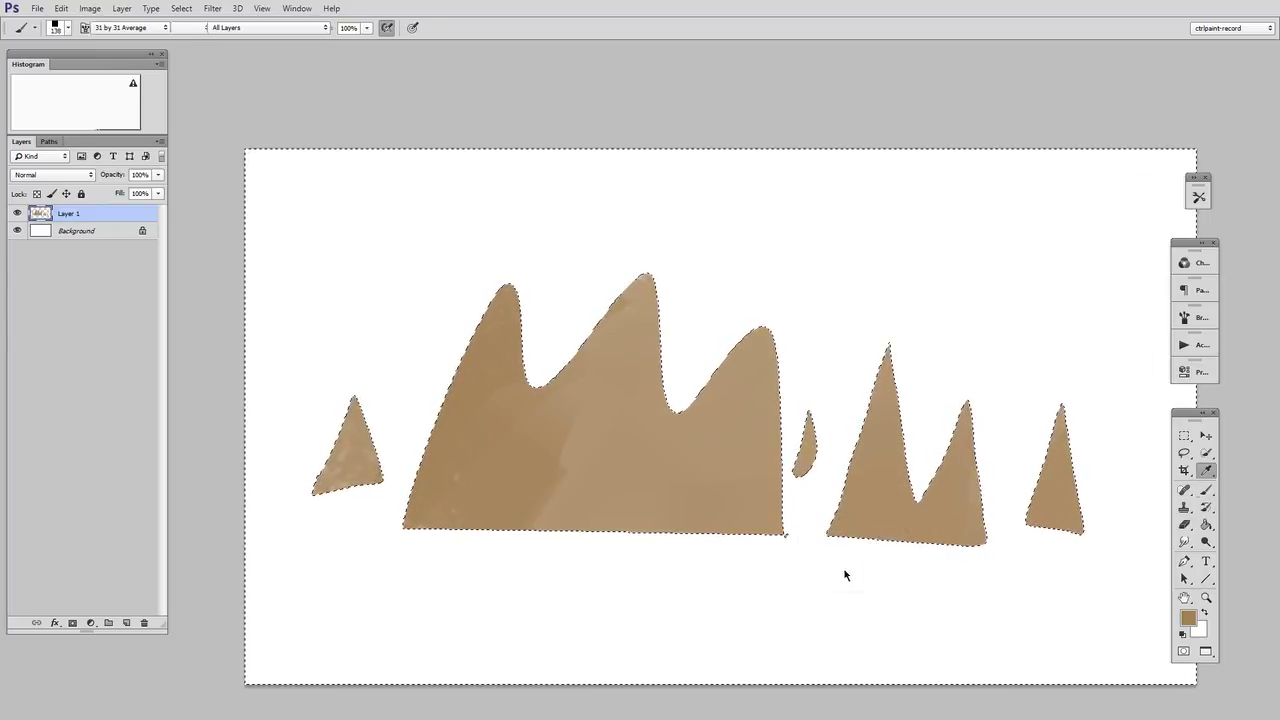
pyautogui.click(1188, 617)
pyautogui.click(999, 310)
pyautogui.click(831, 243)
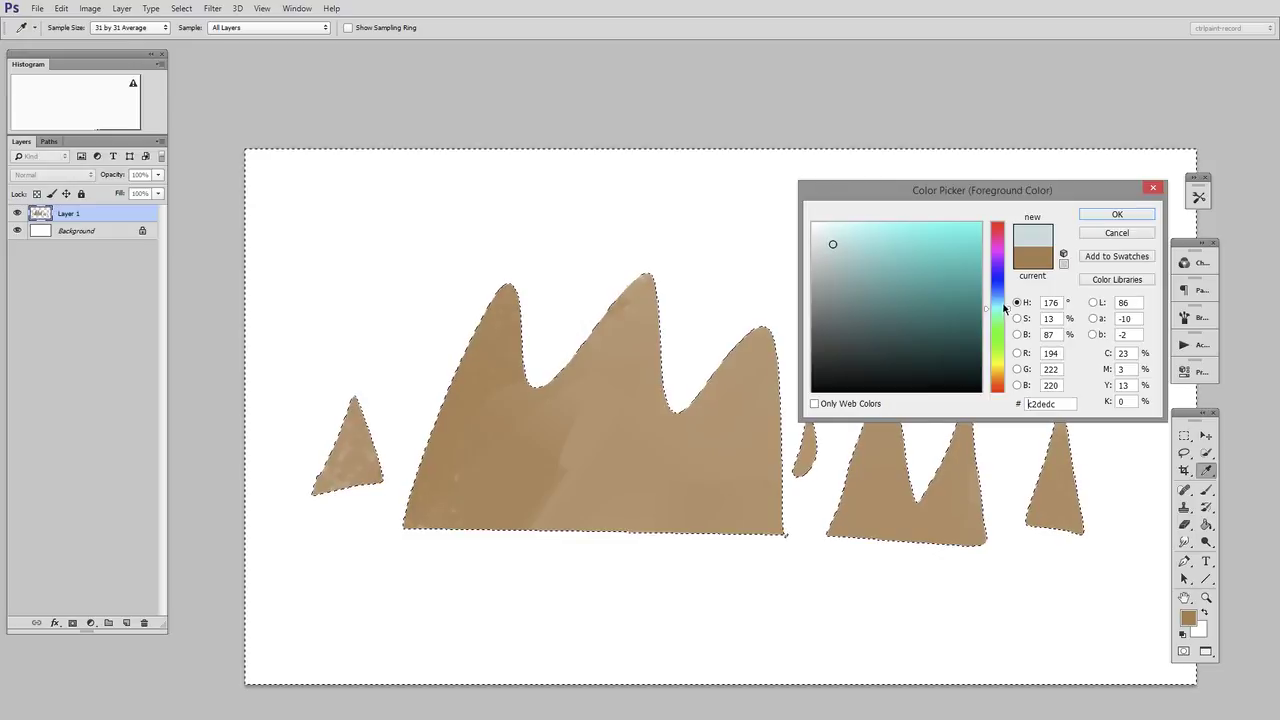
pyautogui.click(999, 300)
pyautogui.click(855, 274)
pyautogui.click(838, 262)
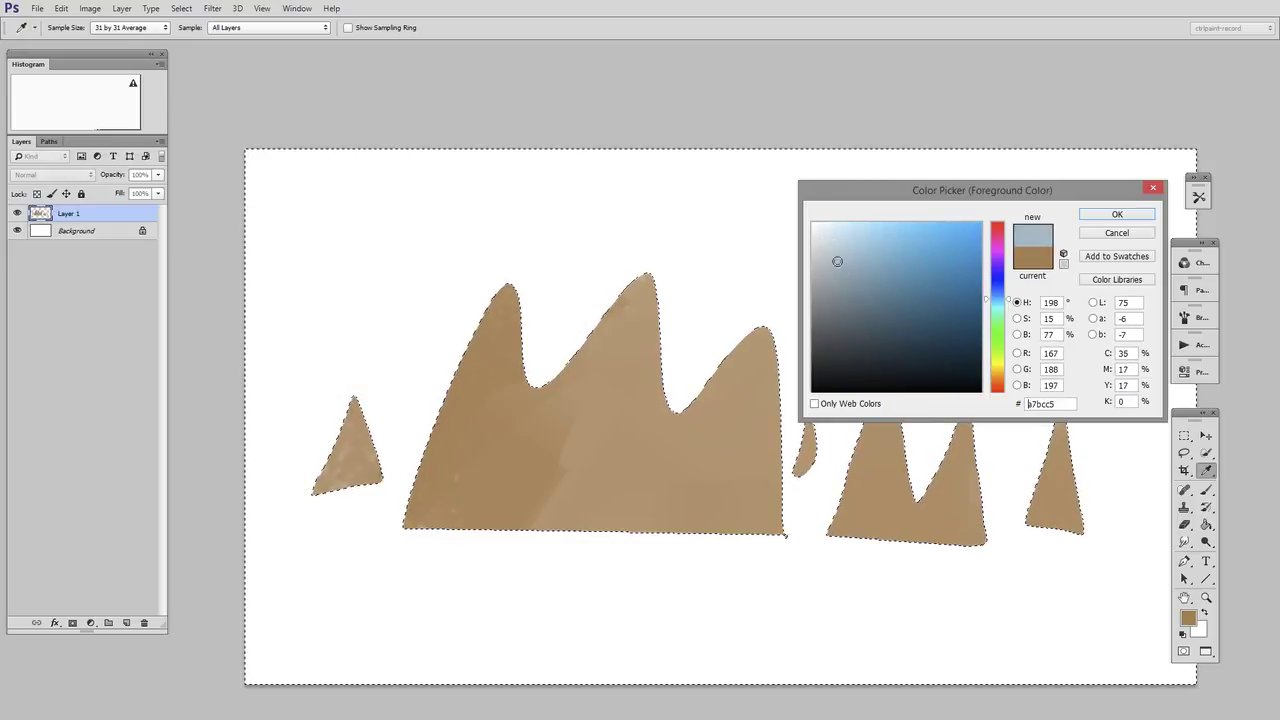
pyautogui.click(1116, 213)
# Brush pale blue water across the lower canvas and deselect
pyautogui.press('b')
pyautogui.moveTo(628, 531)
pyautogui.mouseDown()
pyautogui.moveTo(392, 525)
pyautogui.moveTo(1150, 592)
pyautogui.mouseUp()
pyautogui.press('m')
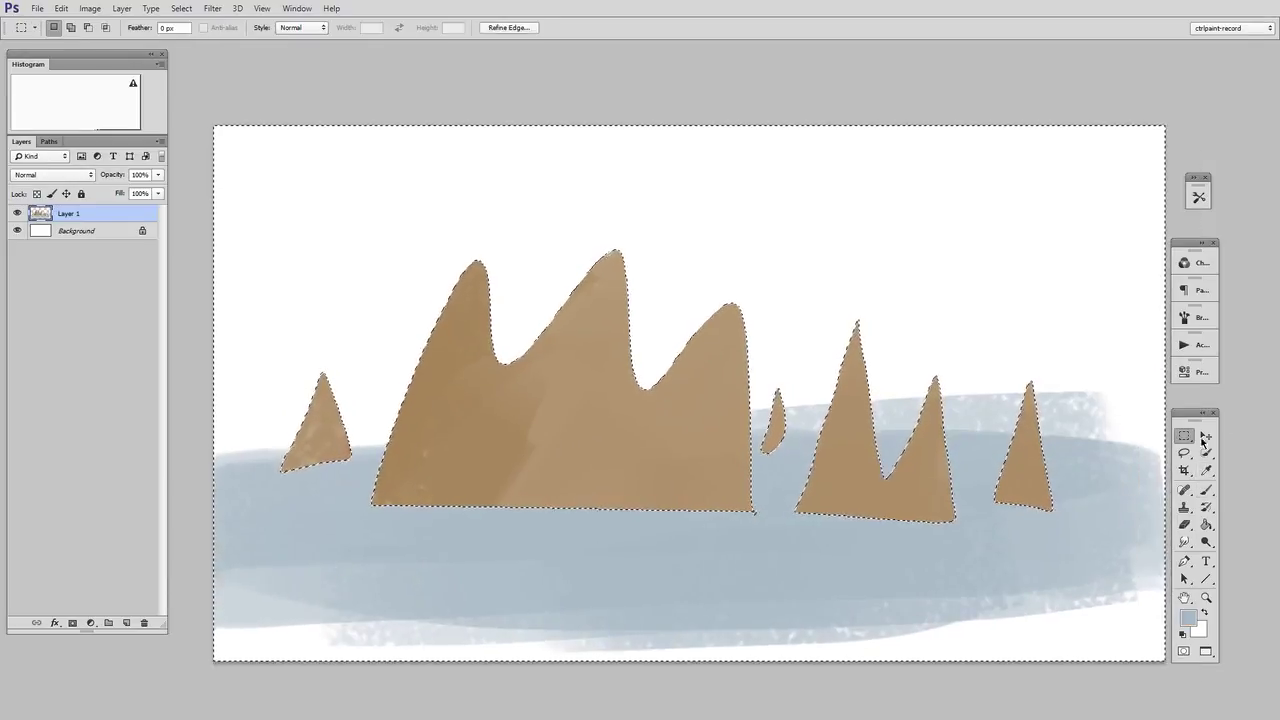
pyautogui.hotkey('ctrl', 'd')
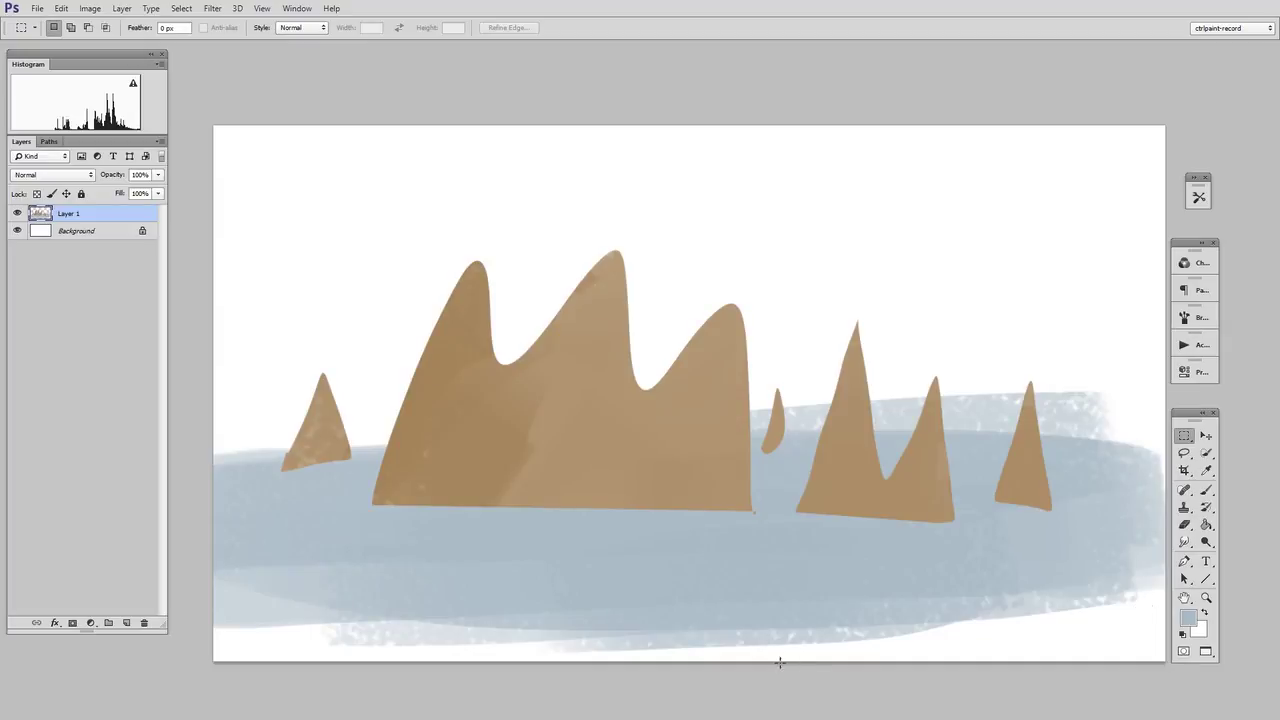
# Delete the painted mountain layer and zoom in on the blank canvas
pyautogui.click(147, 623)
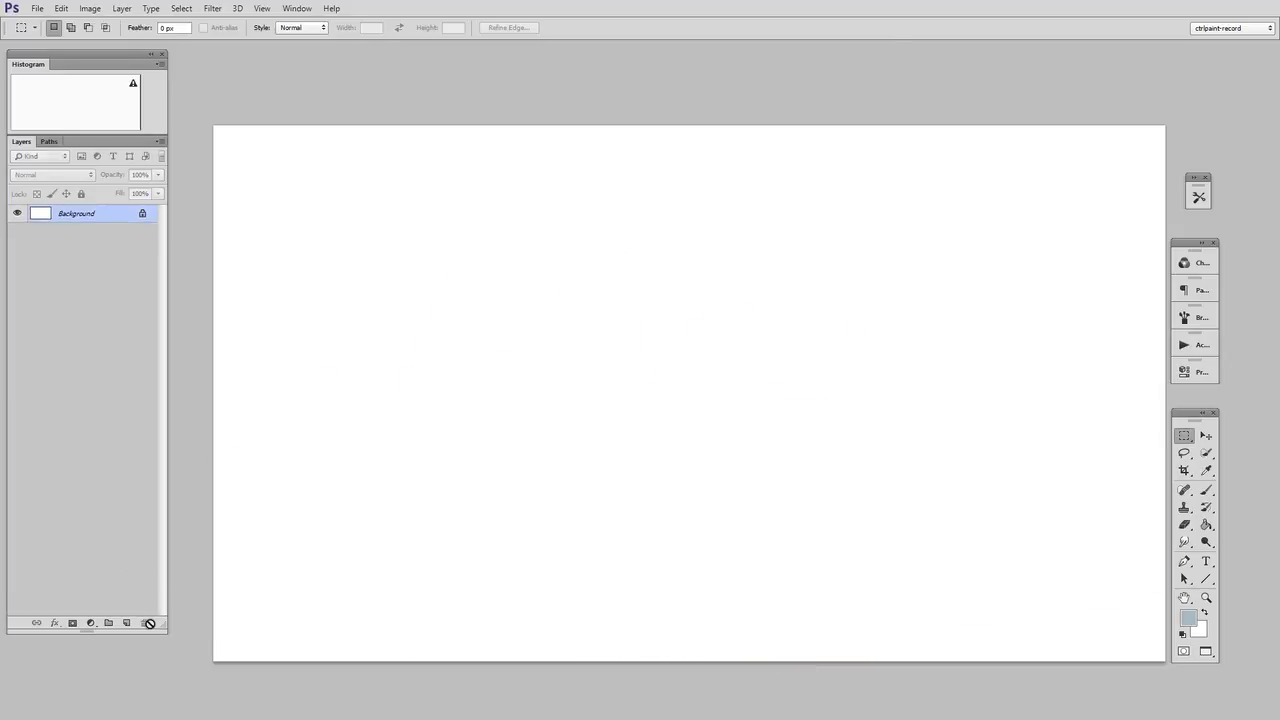
pyautogui.click(1185, 455)
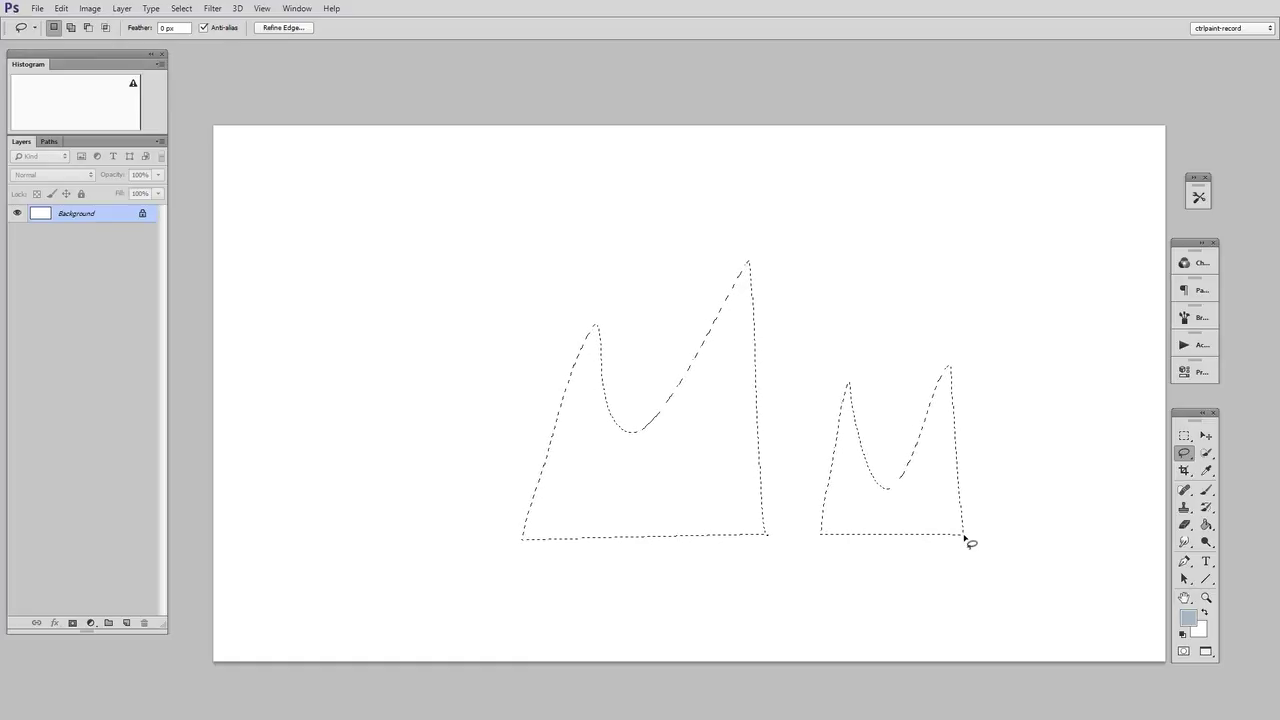
pyautogui.click(860, 589)
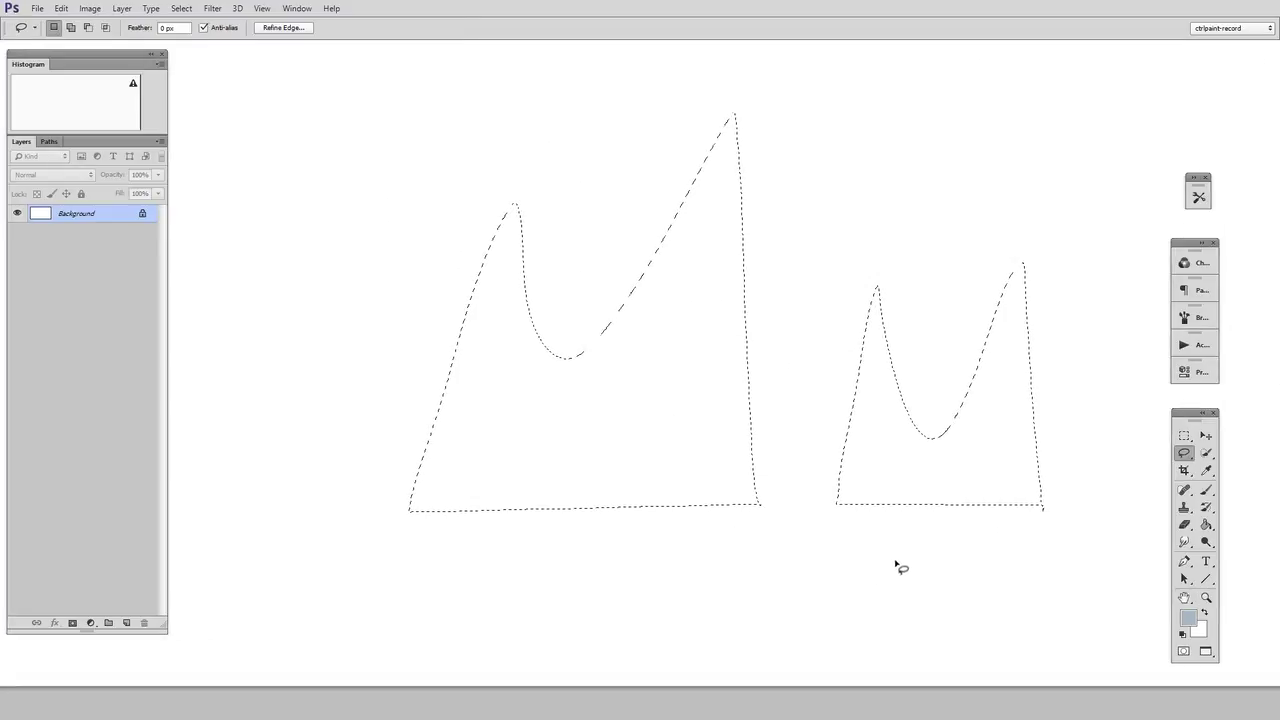
# Cut a horizontal band from the mountain selection and Shift-add two triangle peaks
pyautogui.press('alt')
pyautogui.moveTo(340, 427)
pyautogui.mouseDown()
pyautogui.moveTo(749, 427)
pyautogui.moveTo(1030, 453)
pyautogui.moveTo(1088, 472)
pyautogui.moveTo(324, 425)
pyautogui.mouseUp()
pyautogui.press('shift')
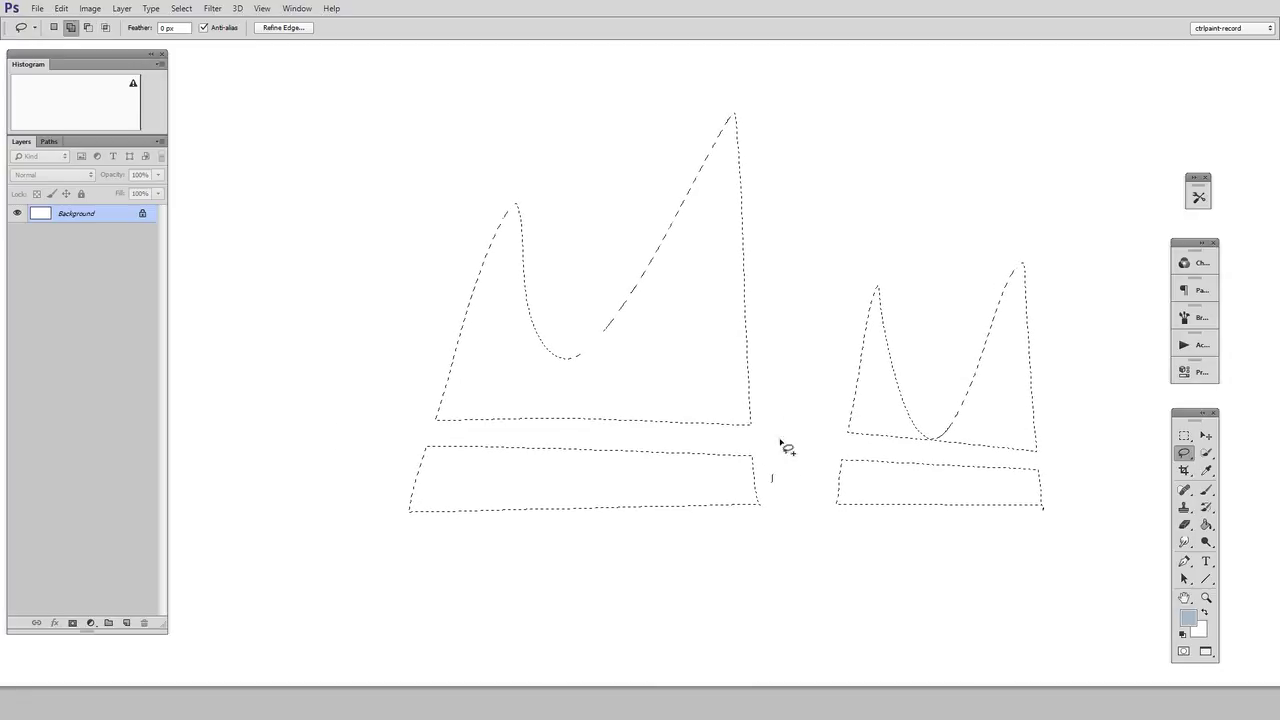
pyautogui.moveTo(771, 481); pyautogui.dragTo(772, 476)
pyautogui.hscroll(3, 870, 510)
pyautogui.press('shift')
pyautogui.moveTo(922, 492)
pyautogui.mouseDown()
pyautogui.moveTo(1005, 503)
pyautogui.moveTo(924, 492)
pyautogui.mouseUp()
# Alt-subtract slanted bands from the right mountains and the large left mountain
pyautogui.press('alt')
pyautogui.moveTo(829, 482)
pyautogui.mouseDown()
pyautogui.moveTo(897, 423)
pyautogui.moveTo(809, 551)
pyautogui.mouseUp()
pyautogui.moveTo(709, 543)
pyautogui.mouseDown()
pyautogui.moveTo(814, 363)
pyautogui.moveTo(577, 580)
pyautogui.mouseUp()
pyautogui.moveTo(488, 556)
pyautogui.mouseDown()
pyautogui.moveTo(563, 434)
pyautogui.moveTo(449, 580)
pyautogui.moveTo(609, 320)
pyautogui.moveTo(306, 605)
pyautogui.moveTo(591, 334)
pyautogui.moveTo(403, 637)
pyautogui.mouseUp()
# Paint the sliced mountains blue-grey with a 320 brush and deselect
pyautogui.press('b')
pyautogui.press(']')
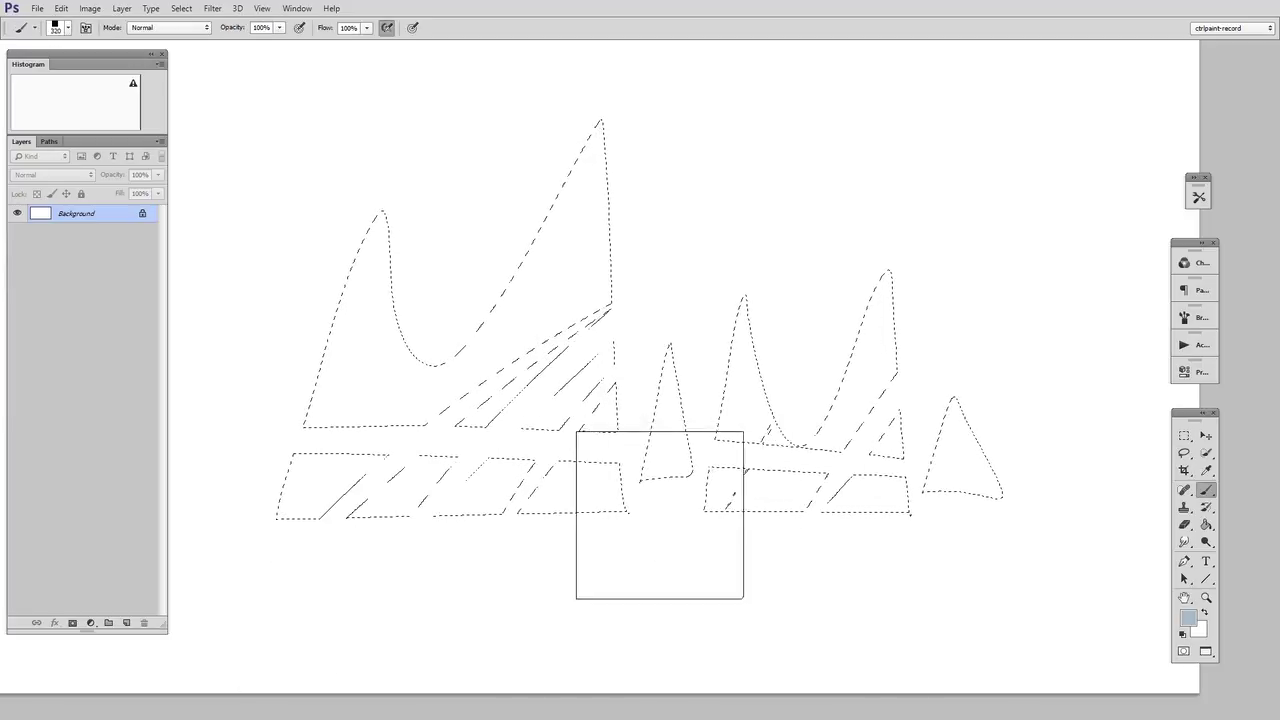
pyautogui.moveTo(340, 480)
pyautogui.mouseDown()
pyautogui.moveTo(626, 149)
pyautogui.moveTo(617, 423)
pyautogui.moveTo(1004, 464)
pyautogui.mouseUp()
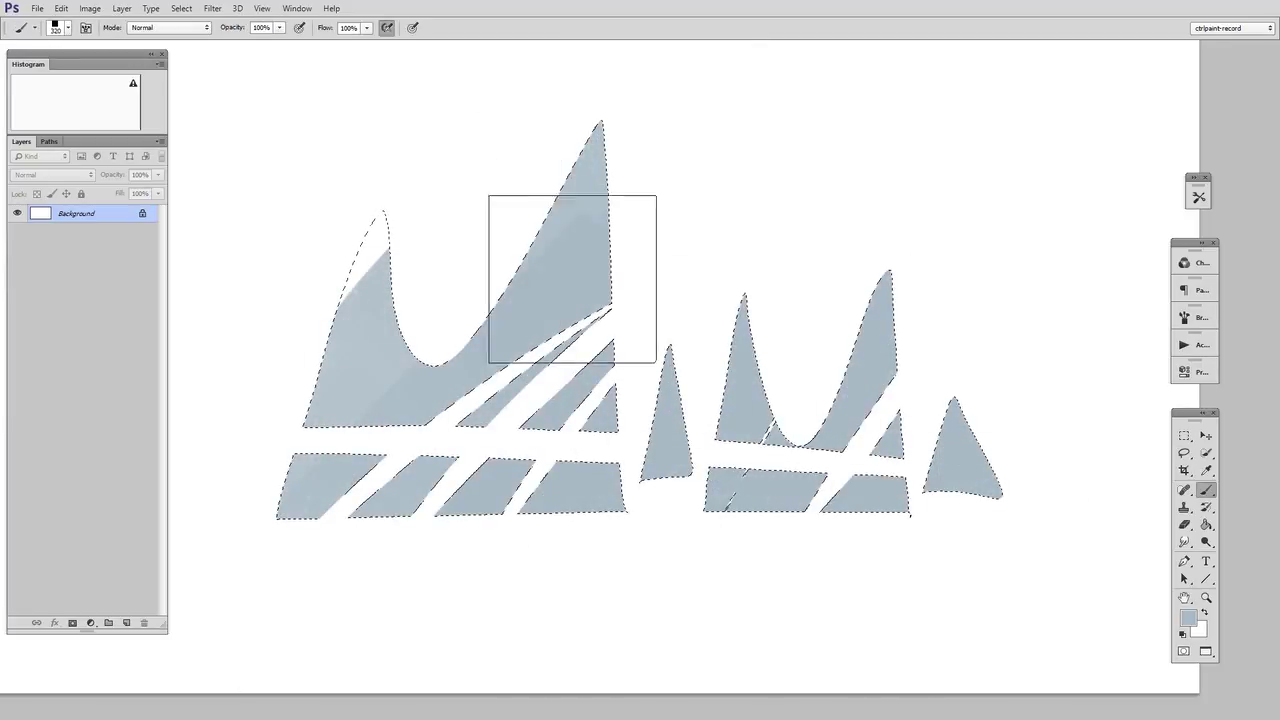
pyautogui.moveTo(571, 280); pyautogui.dragTo(463, 167)
pyautogui.click(1185, 452)
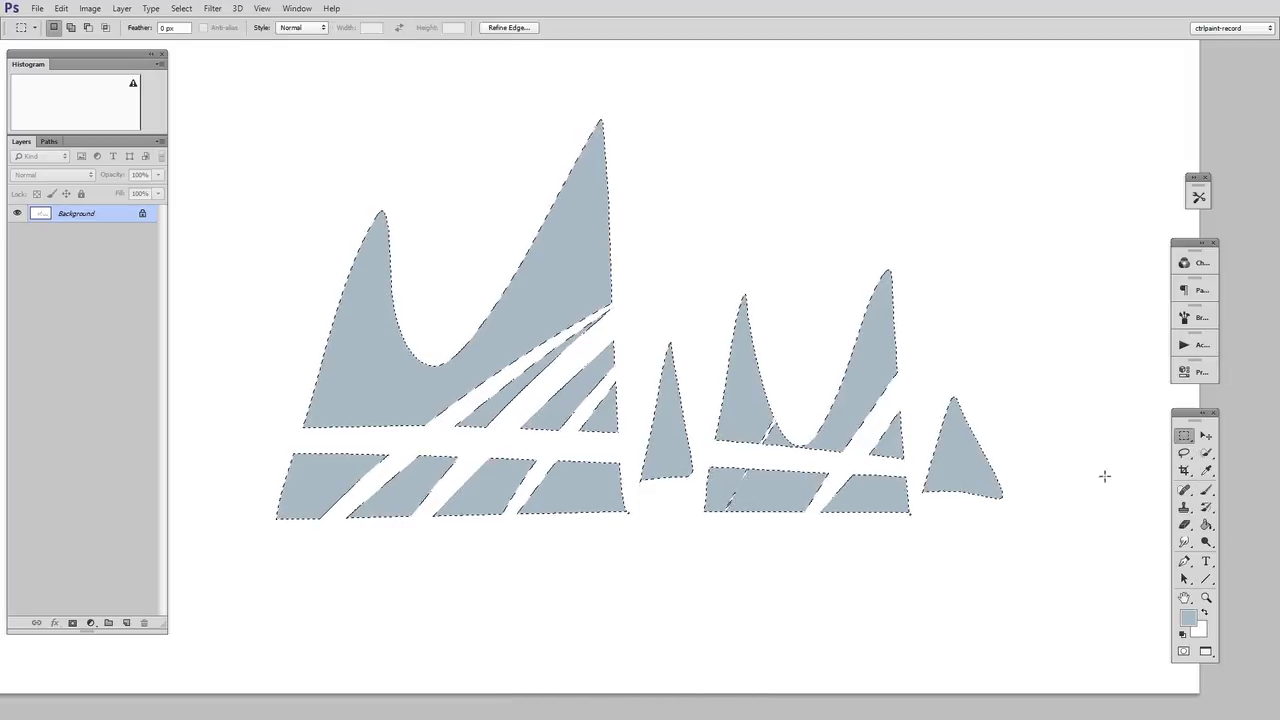
pyautogui.hotkey('ctrl', 'd')
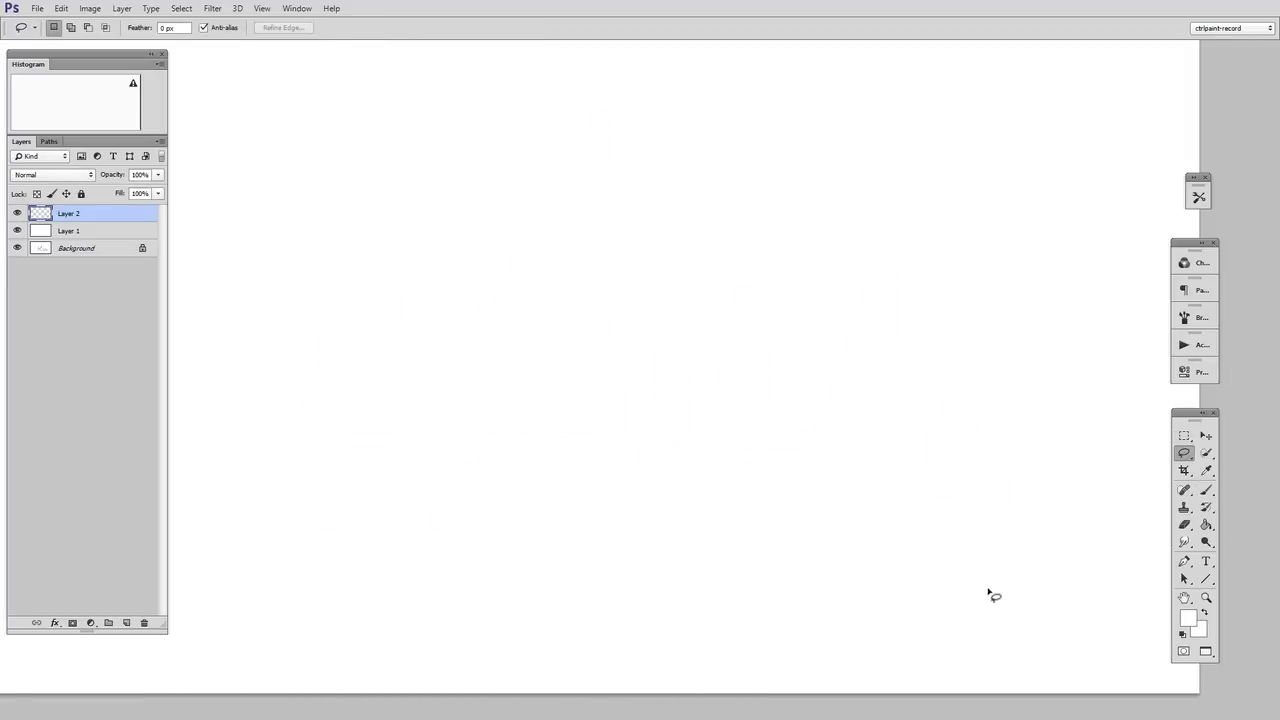
# Lasso an S-shaped river, subtracting a rock notch and adding two rock bumps along its banks
pyautogui.moveTo(875, 172)
pyautogui.mouseDown()
pyautogui.moveTo(774, 167)
pyautogui.moveTo(519, 205)
pyautogui.moveTo(555, 250)
pyautogui.moveTo(795, 274)
pyautogui.moveTo(894, 334)
pyautogui.moveTo(233, 398)
pyautogui.mouseUp()
pyautogui.moveTo(183, 570)
pyautogui.mouseDown()
pyautogui.moveTo(561, 520)
pyautogui.moveTo(967, 443)
pyautogui.moveTo(1081, 364)
pyautogui.moveTo(1016, 318)
pyautogui.moveTo(915, 284)
pyautogui.moveTo(545, 225)
pyautogui.moveTo(899, 157)
pyautogui.moveTo(836, 158)
pyautogui.mouseUp()
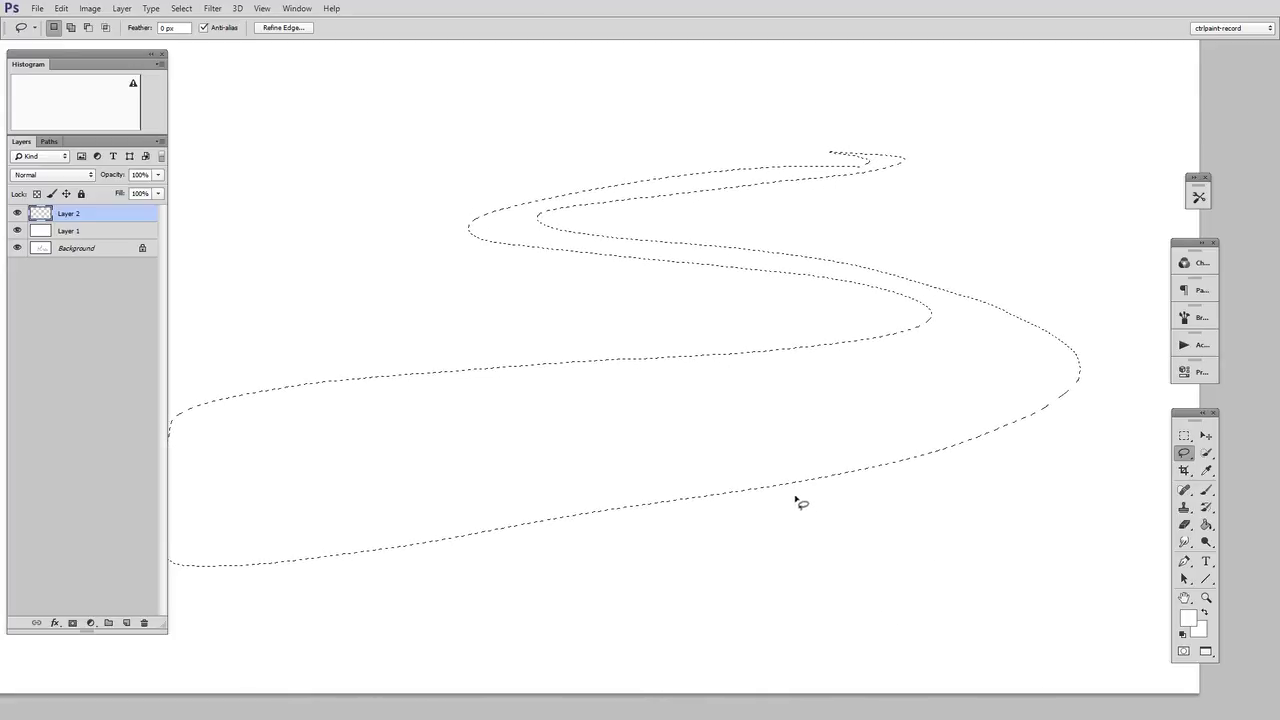
pyautogui.press('alt')
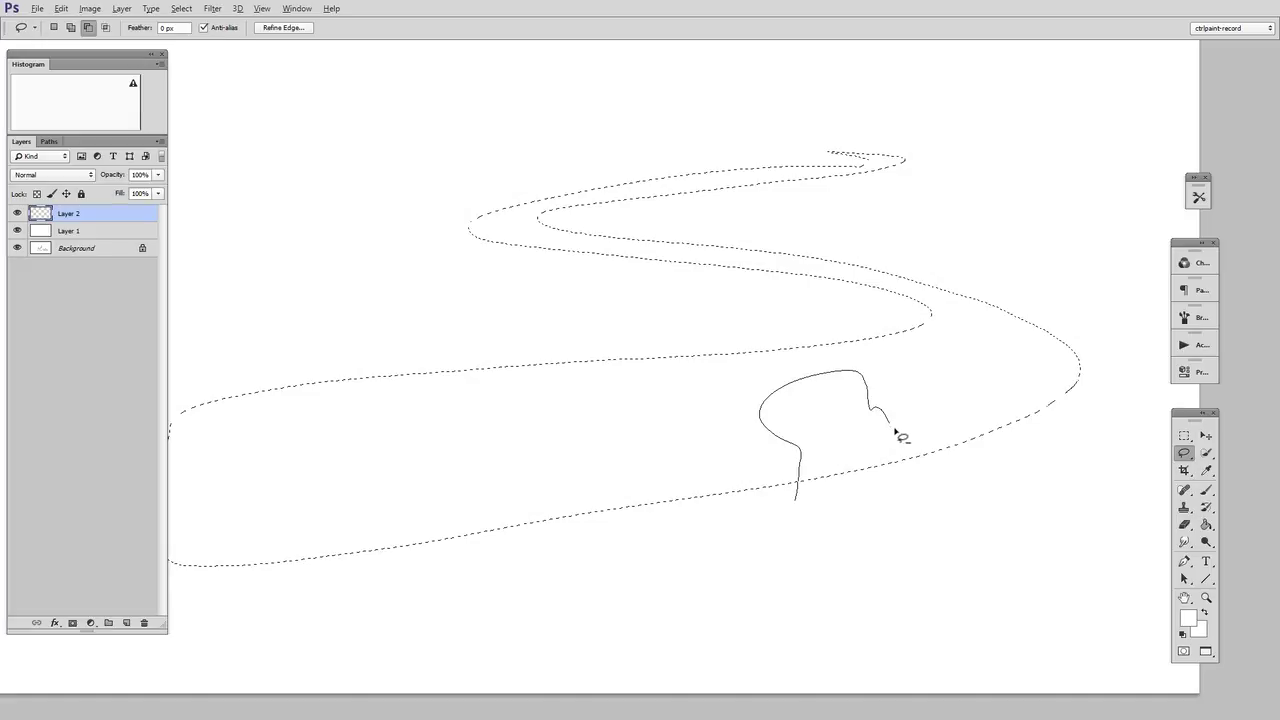
pyautogui.moveTo(800, 533); pyautogui.dragTo(802, 533)
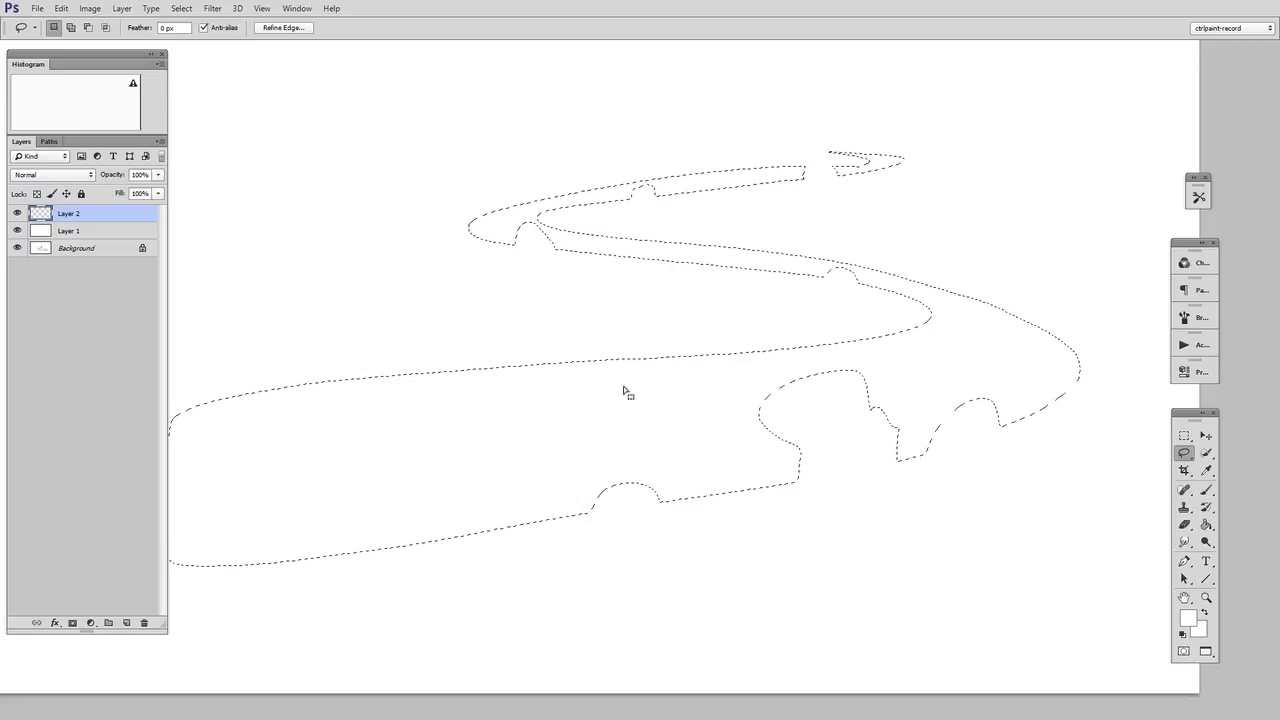
pyautogui.press('shift')
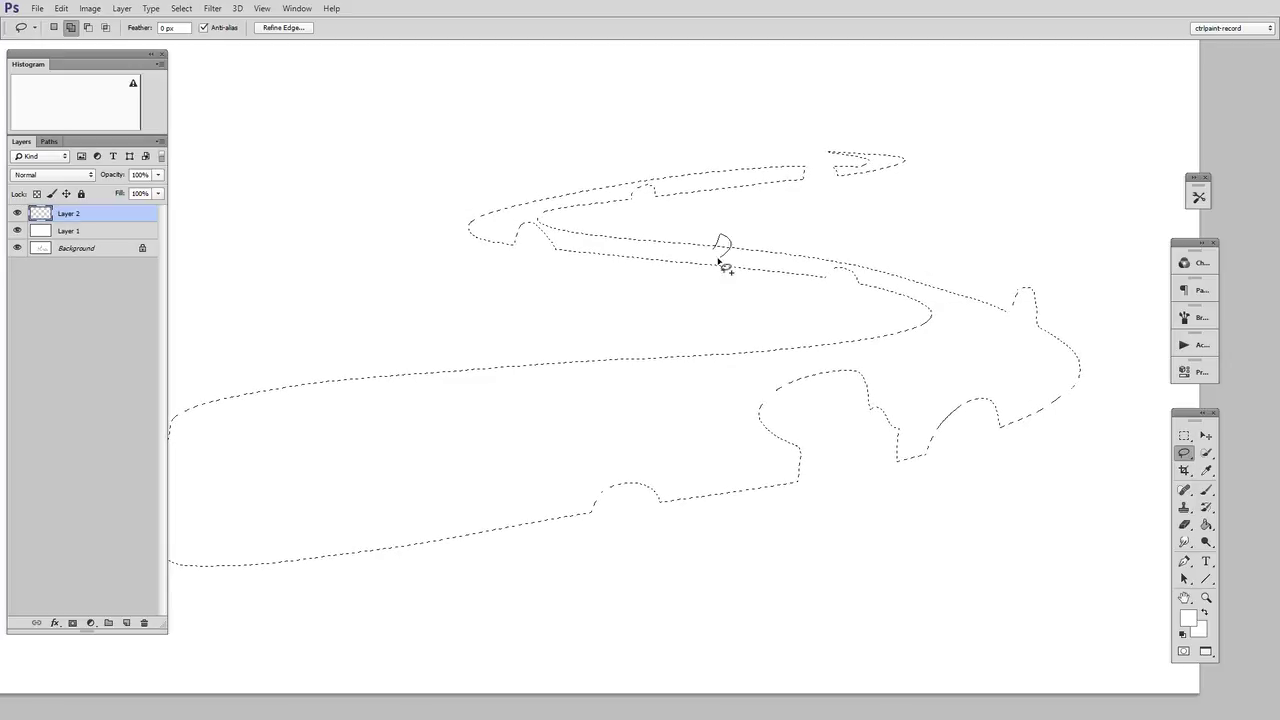
pyautogui.moveTo(718, 262); pyautogui.dragTo(720, 263)
pyautogui.moveTo(497, 396); pyautogui.dragTo(391, 417)
# Set the foreground colour to a light blue-grey with hue 186
pyautogui.press('b')
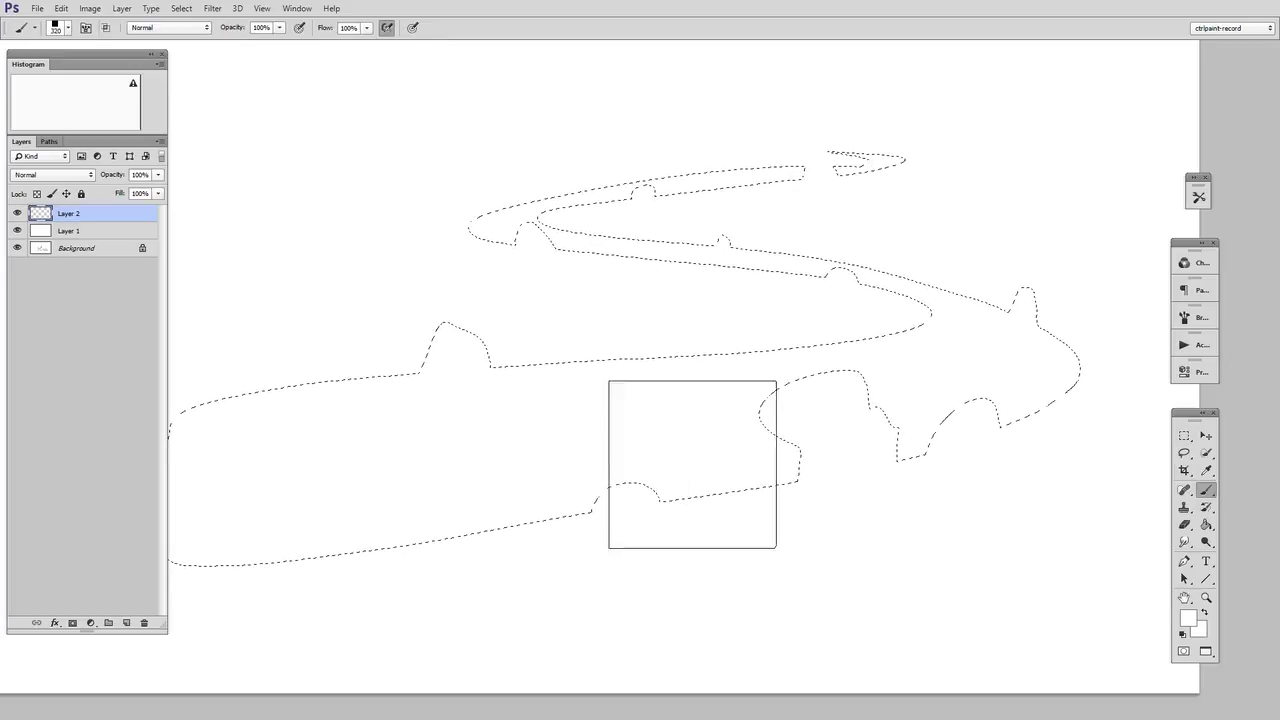
pyautogui.press('i')
pyautogui.moveTo(998, 285); pyautogui.dragTo(998, 304)
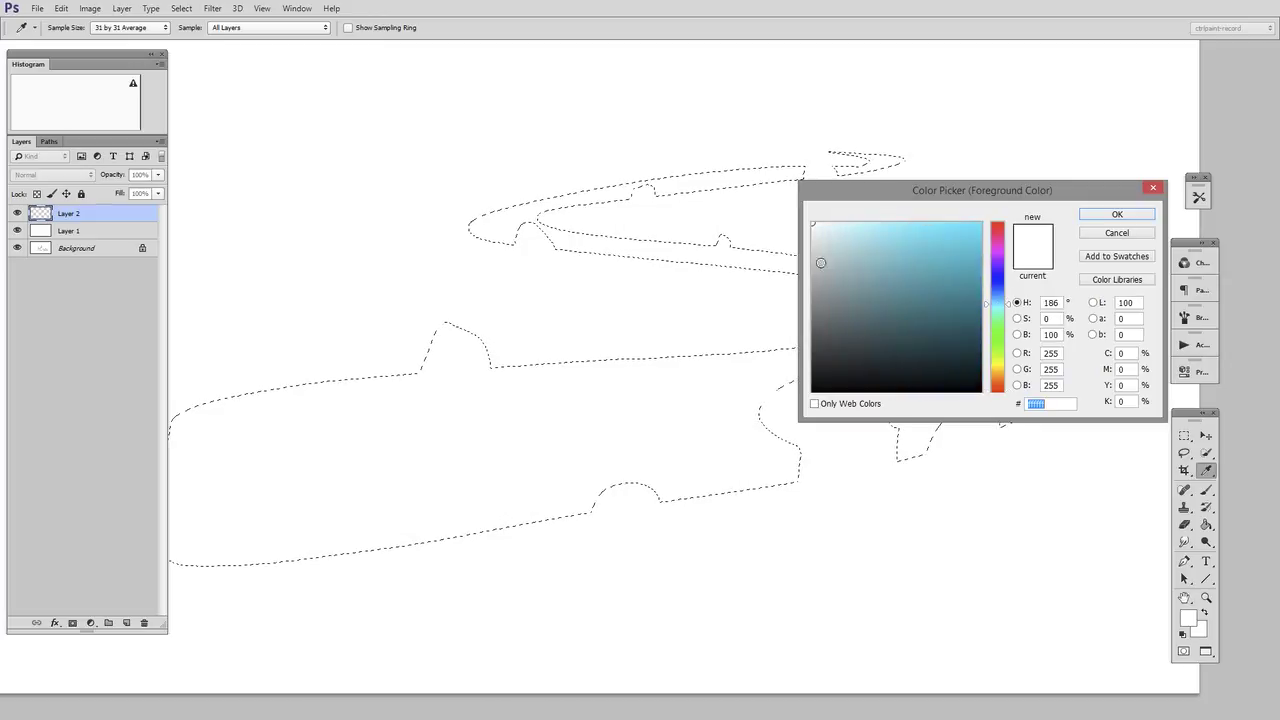
pyautogui.click(831, 253)
pyautogui.click(1117, 214)
# Brush the light blue-grey into the river selection, then deselect
pyautogui.press('b')
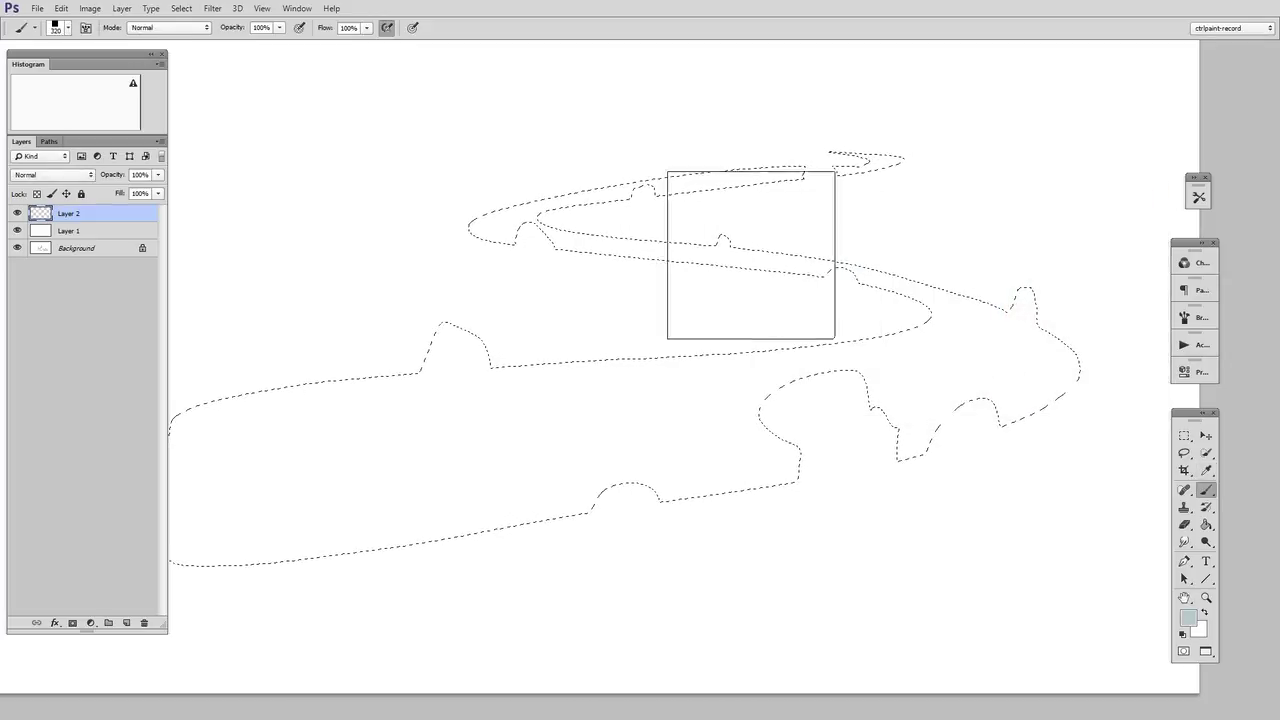
pyautogui.moveTo(751, 254)
pyautogui.mouseDown()
pyautogui.moveTo(455, 289)
pyautogui.moveTo(235, 472)
pyautogui.moveTo(646, 489)
pyautogui.moveTo(949, 220)
pyautogui.mouseUp()
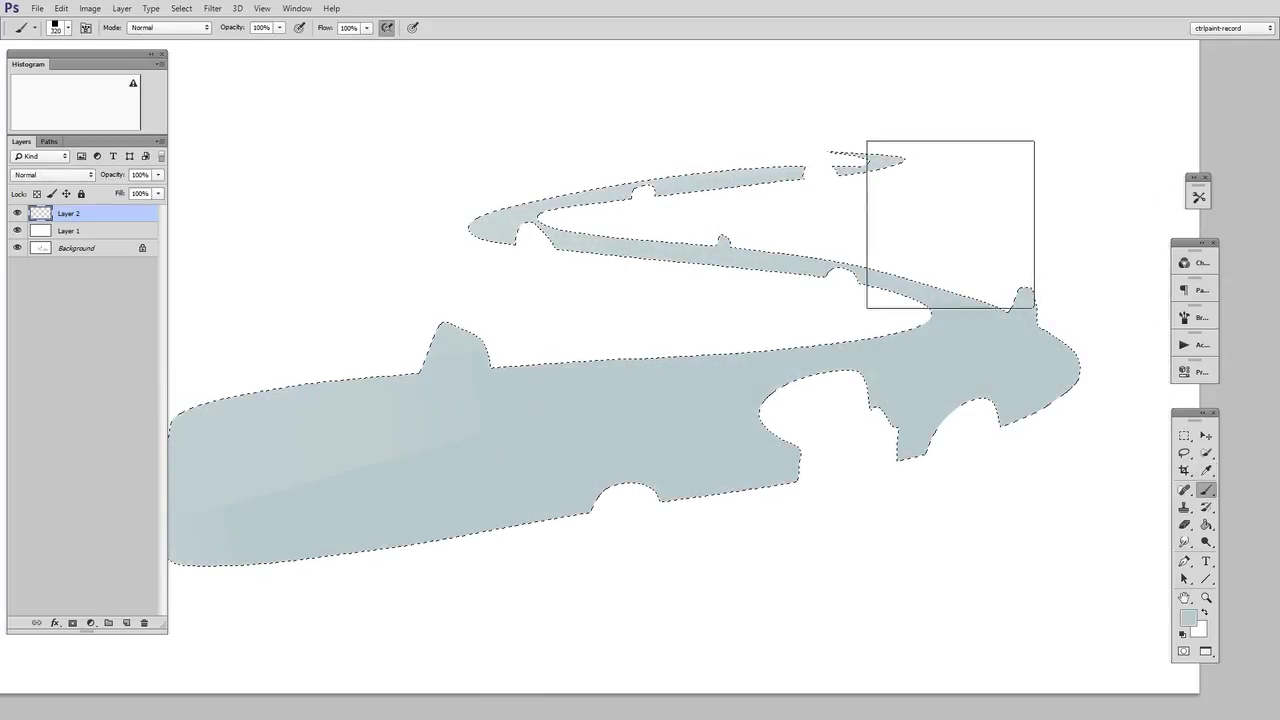
pyautogui.press('m')
pyautogui.hotkey('ctrl', 'd')
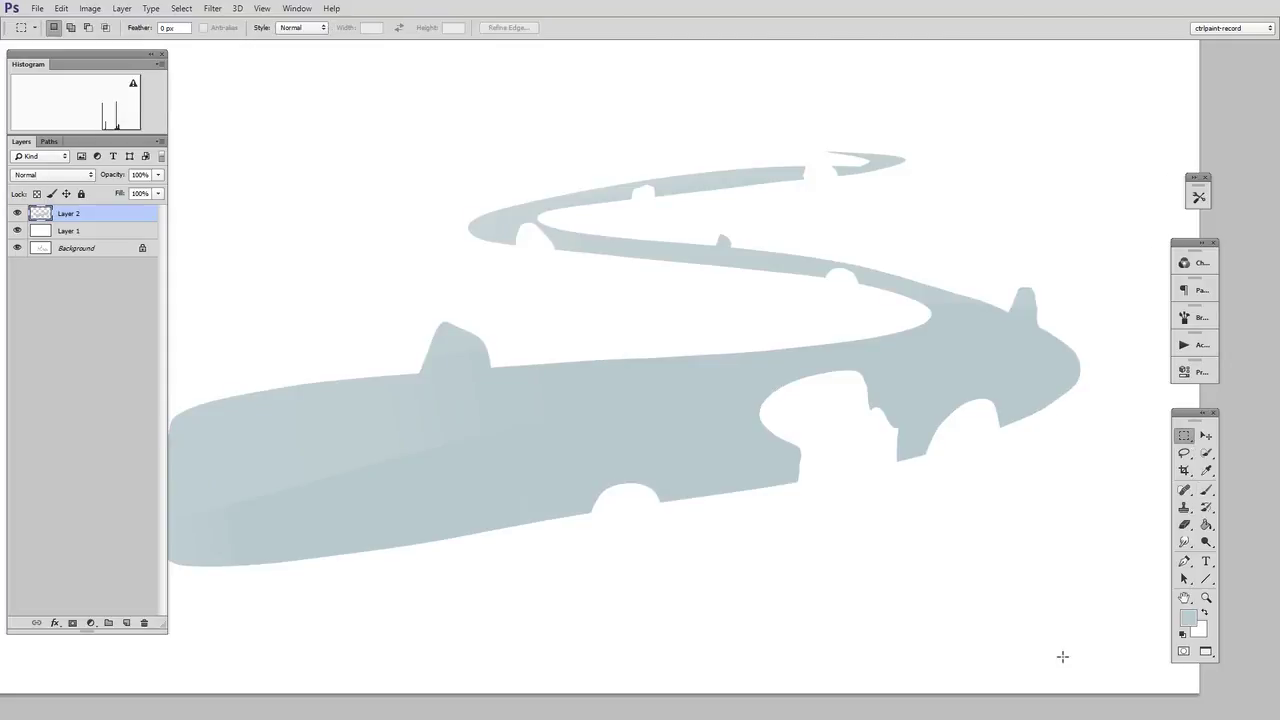
# Lasso a large rounded rock above the river plus several small rocks around it
pyautogui.press('l')
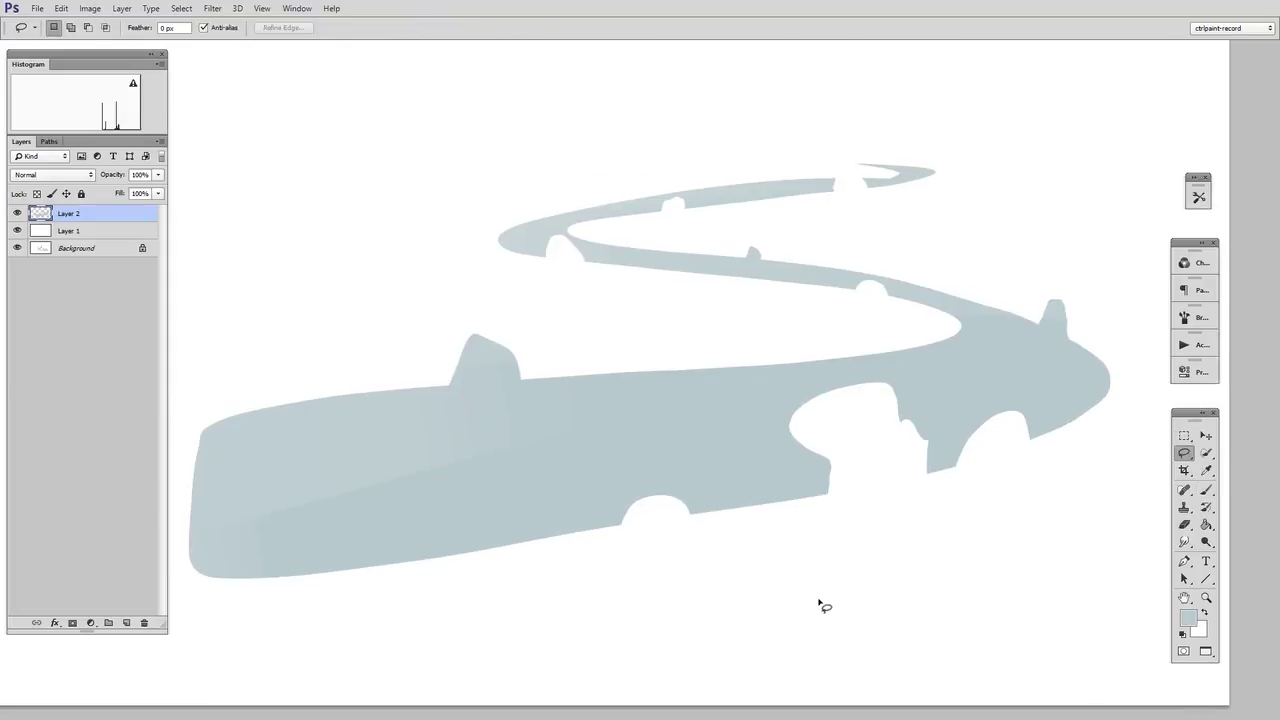
pyautogui.hscroll(-3, 880, 580)
pyautogui.scroll(1, 880, 580)
pyautogui.moveTo(470, 287); pyautogui.dragTo(450, 378)
pyautogui.moveTo(640, 250)
pyautogui.keyDown('shift'); pyautogui.mouseDown()
pyautogui.moveTo(648, 226)
pyautogui.moveTo(660, 278)
pyautogui.moveTo(638, 322)
pyautogui.mouseUp(); pyautogui.keyUp('shift')
pyautogui.moveTo(686, 318); pyautogui.dragTo(662, 300)
pyautogui.moveTo(420, 305); pyautogui.dragTo(412, 318)
pyautogui.moveTo(405, 360)
pyautogui.mouseDown()
pyautogui.moveTo(386, 366)
pyautogui.moveTo(420, 372)
pyautogui.mouseUp()
pyautogui.moveTo(463, 325)
pyautogui.mouseDown()
pyautogui.moveTo(494, 310)
pyautogui.moveTo(480, 322)
pyautogui.mouseUp()
# Paint the rock shapes blue-grey and clear the selection
pyautogui.press('b')
pyautogui.moveTo(430, 360)
pyautogui.mouseDown()
pyautogui.moveTo(500, 320)
pyautogui.moveTo(636, 361)
pyautogui.moveTo(543, 404)
pyautogui.mouseUp()
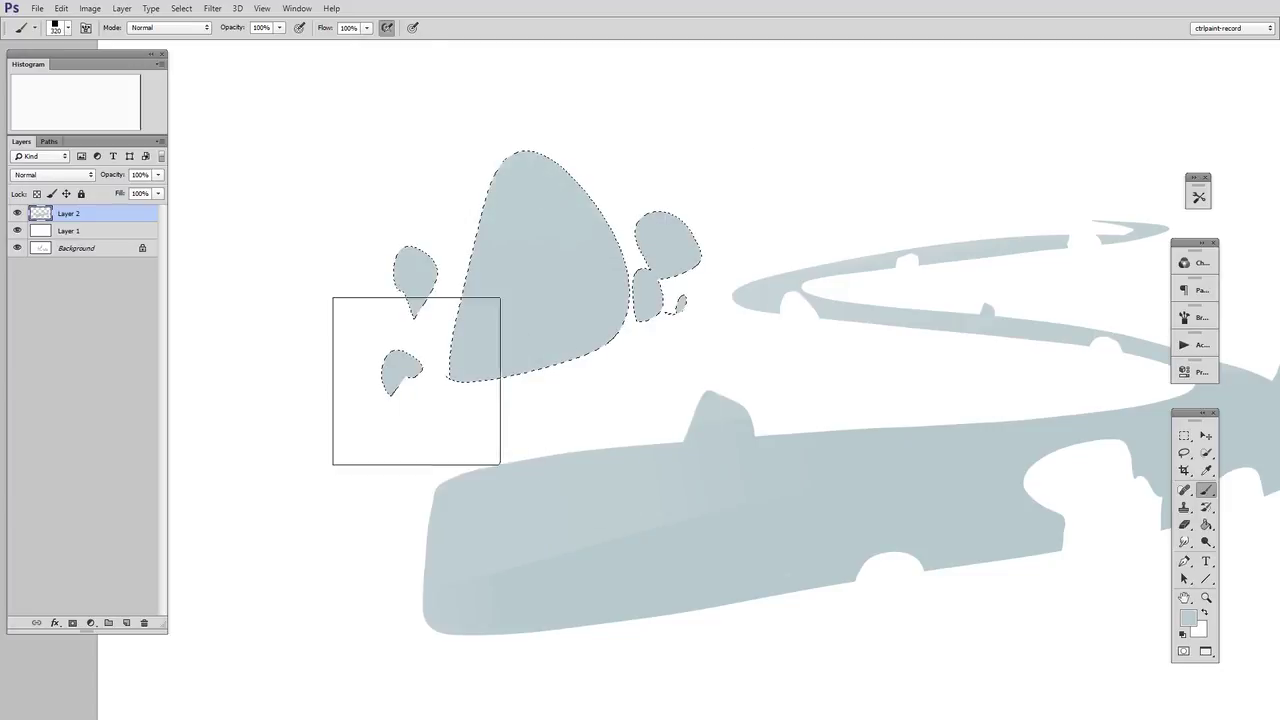
pyautogui.press('m')
pyautogui.hotkey('ctrl', 'd')
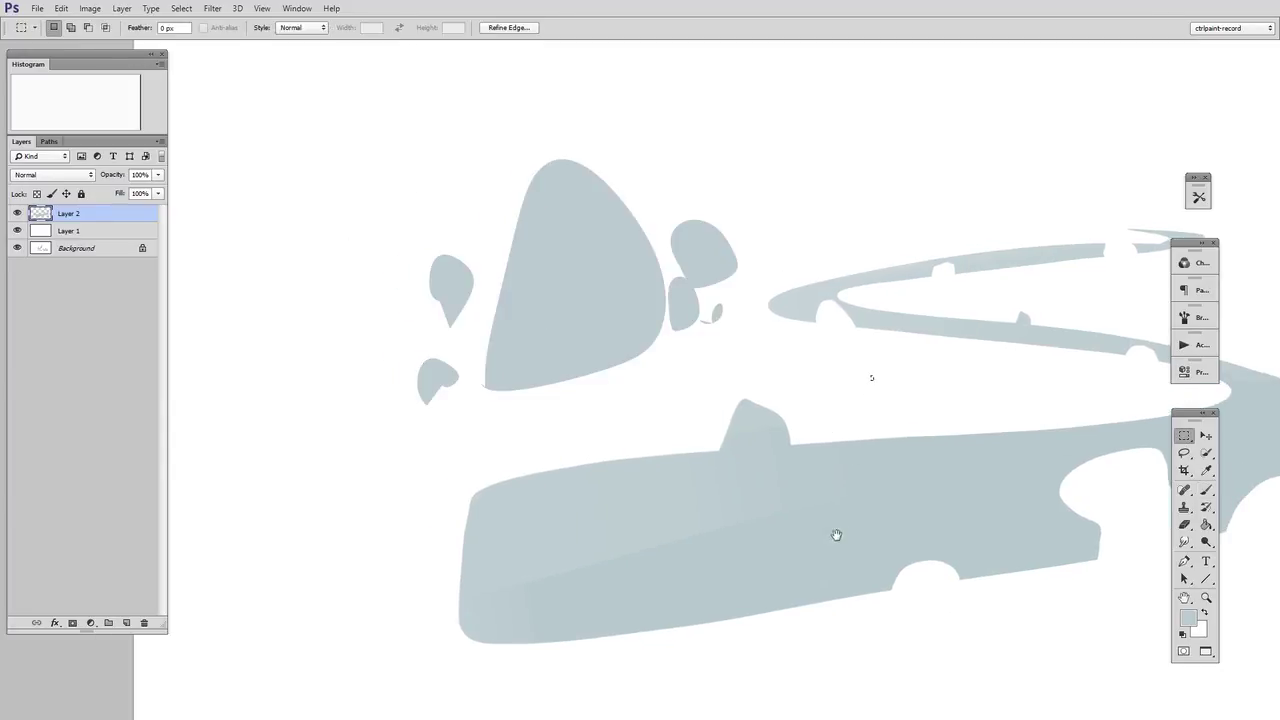
pyautogui.hscroll(-2, 834, 534)
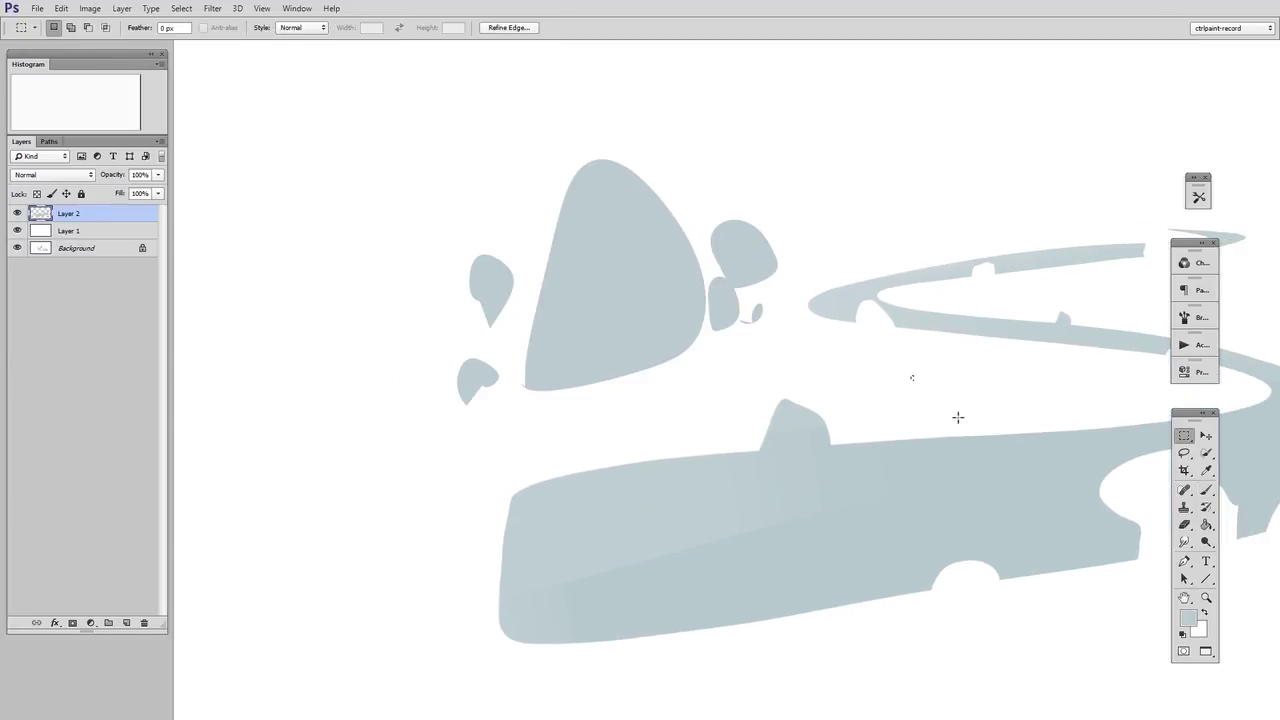
# Scribble textured blue-grey strokes beneath the big rock toward the river, enlarging the brush to 107 then 123
pyautogui.scroll(2, 760, 466)
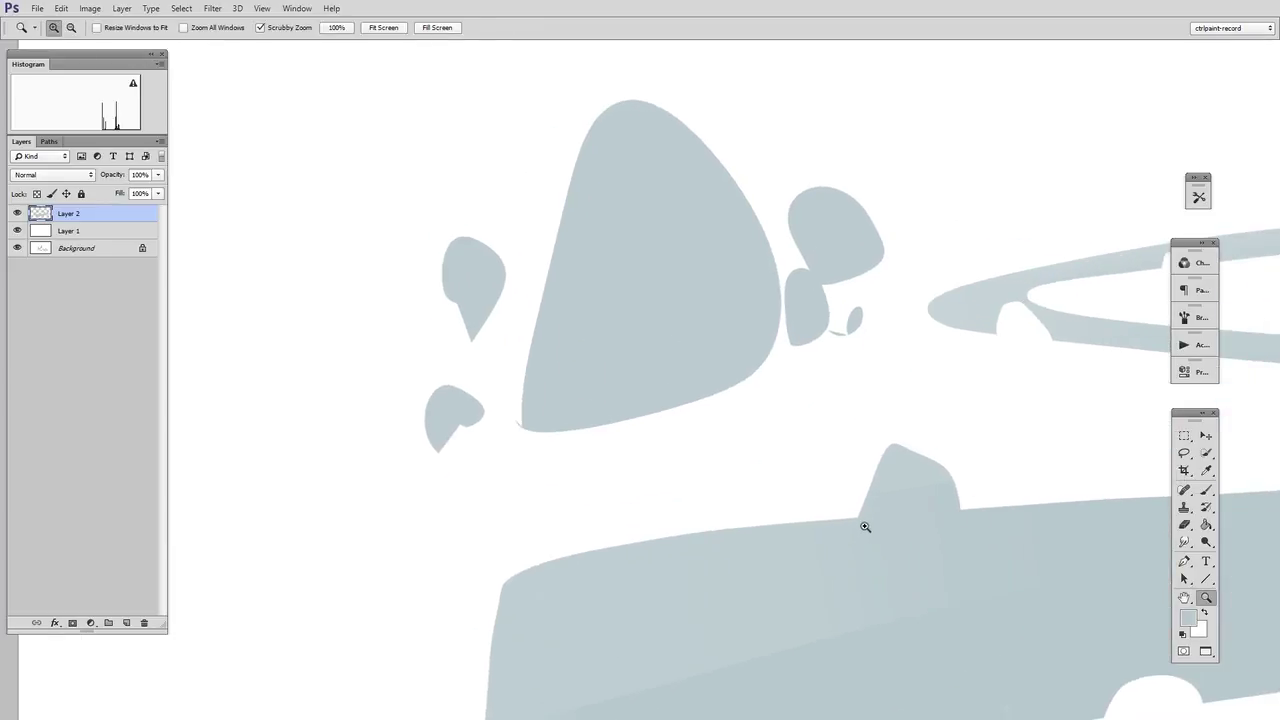
pyautogui.press('b')
pyautogui.press('[')
pyautogui.press('[')
pyautogui.press('[')
pyautogui.press('[')
pyautogui.press('[')
pyautogui.press('[')
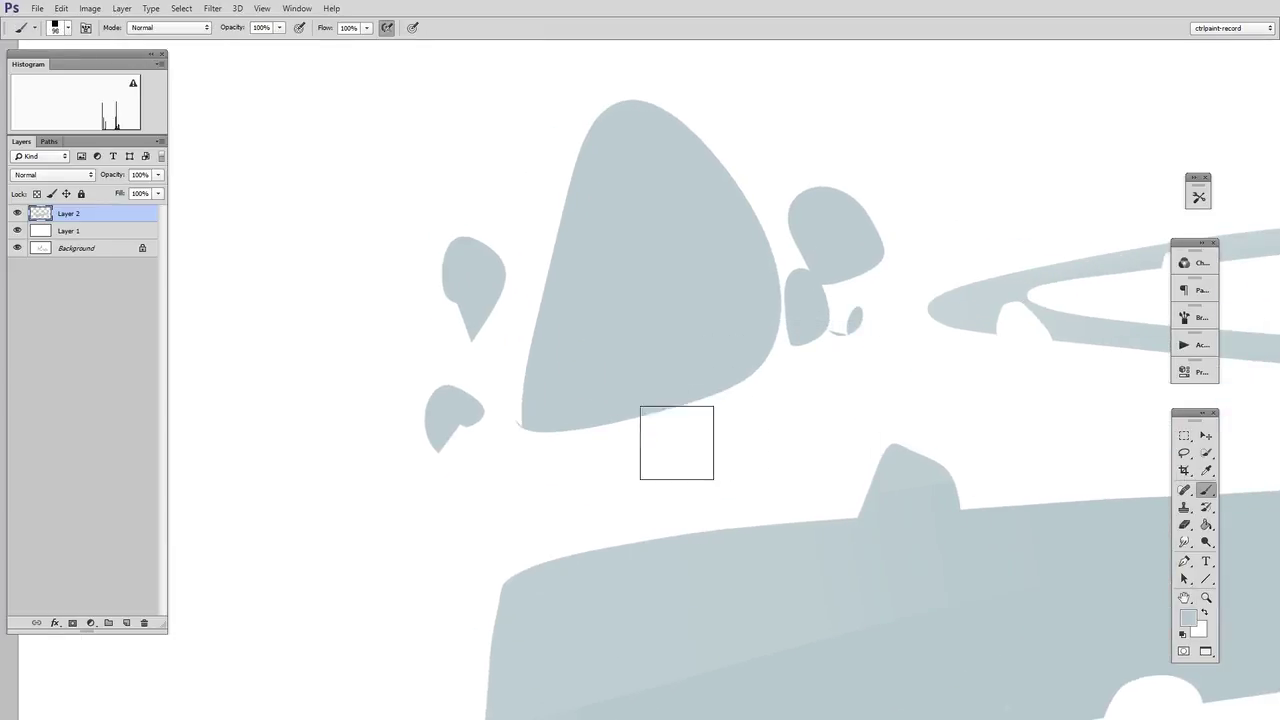
pyautogui.moveTo(680, 423)
pyautogui.mouseDown()
pyautogui.moveTo(654, 434)
pyautogui.moveTo(610, 505)
pyautogui.mouseUp()
pyautogui.press('[')
pyautogui.press('[')
pyautogui.press('[')
pyautogui.moveTo(803, 346); pyautogui.dragTo(783, 478)
pyautogui.press(']')
pyautogui.press(']')
pyautogui.press(']')
pyautogui.press(']')
pyautogui.press(']')
pyautogui.press(']')
pyautogui.press(']')
pyautogui.press(']')
pyautogui.press(']')
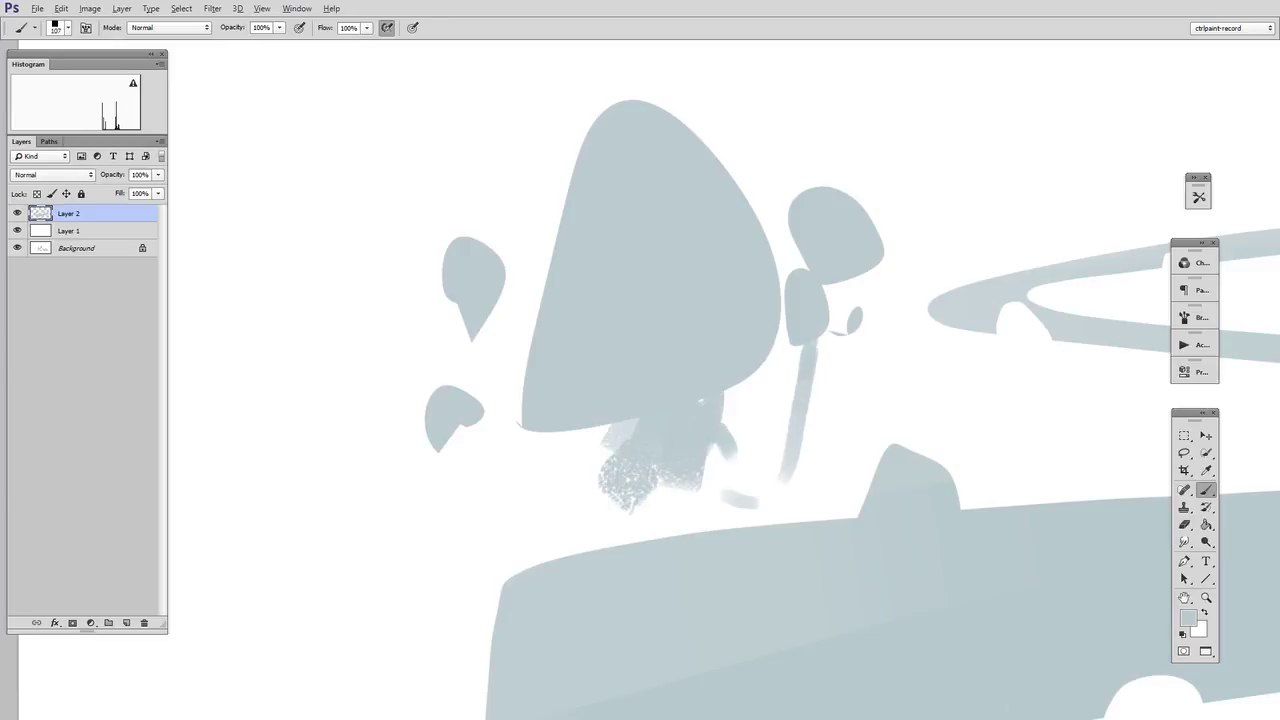
pyautogui.moveTo(730, 420)
pyautogui.mouseDown()
pyautogui.moveTo(753, 499)
pyautogui.moveTo(623, 430)
pyautogui.moveTo(551, 501)
pyautogui.moveTo(473, 502)
pyautogui.moveTo(816, 418)
pyautogui.moveTo(863, 458)
pyautogui.moveTo(874, 517)
pyautogui.moveTo(674, 546)
pyautogui.moveTo(495, 516)
pyautogui.moveTo(491, 590)
pyautogui.mouseUp()
pyautogui.press(']')
pyautogui.moveTo(897, 480); pyautogui.dragTo(866, 606)
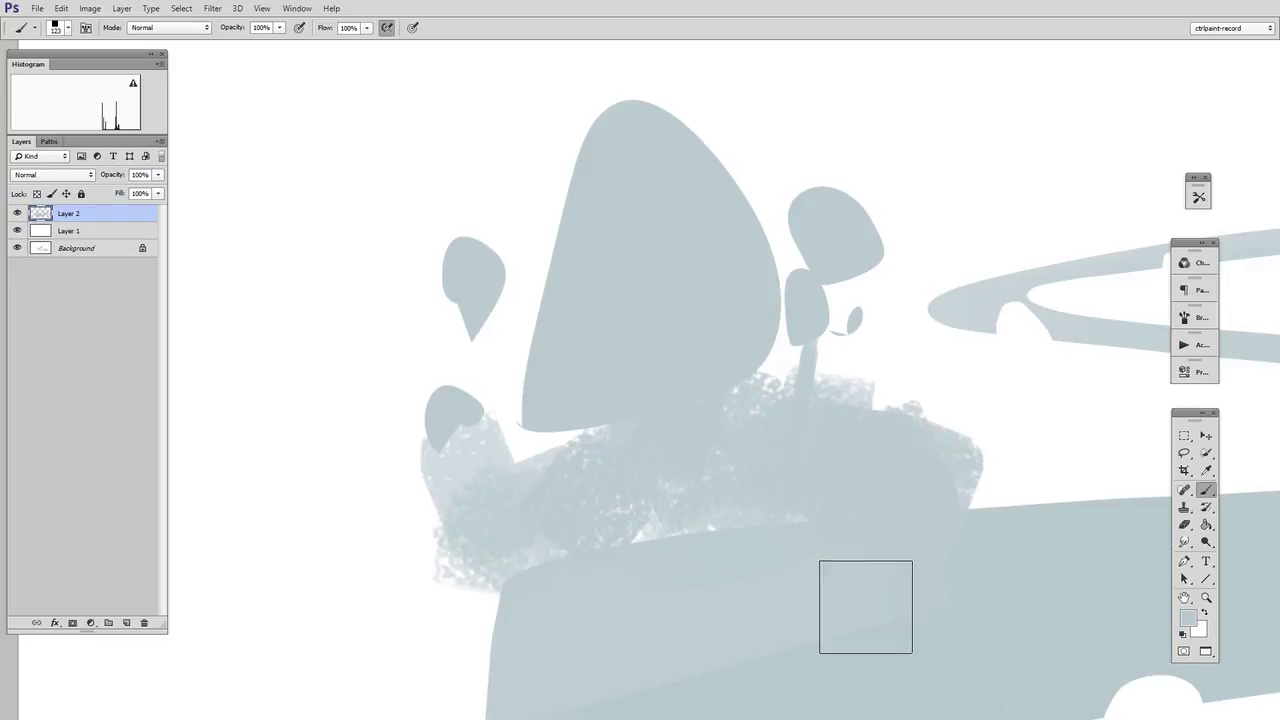
pyautogui.click(1186, 455)
# Lasso six small leaf shapes around the edges of the textured patch
pyautogui.moveTo(871, 537); pyautogui.dragTo(820, 557)
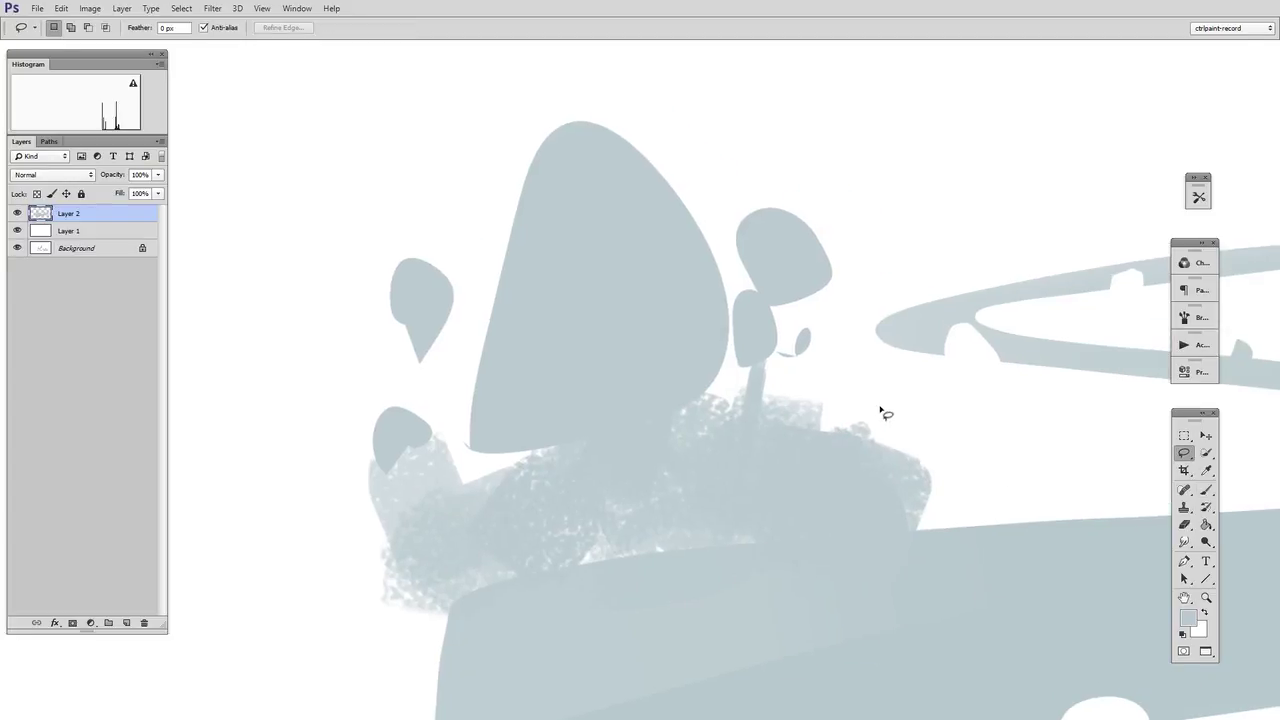
pyautogui.moveTo(880, 412)
pyautogui.mouseDown()
pyautogui.moveTo(846, 420)
pyautogui.moveTo(953, 425)
pyautogui.mouseUp()
pyautogui.moveTo(817, 420); pyautogui.dragTo(843, 418)
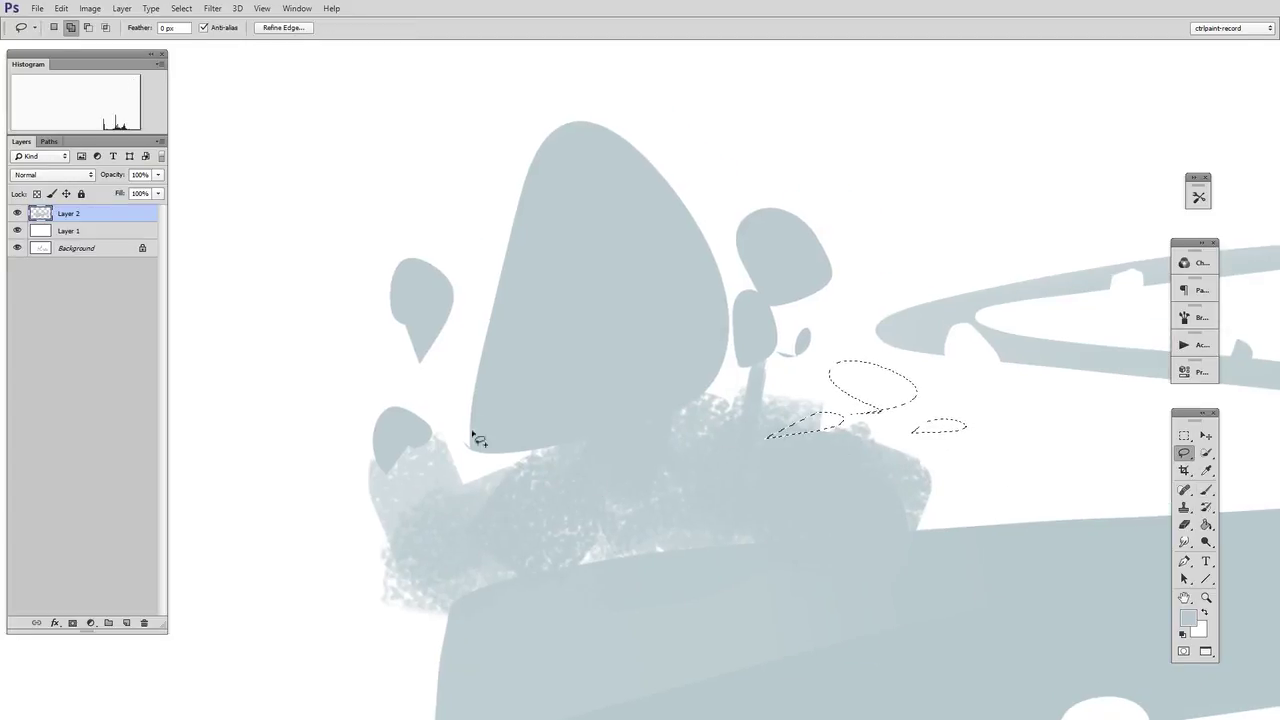
pyautogui.moveTo(474, 430); pyautogui.dragTo(434, 420)
pyautogui.moveTo(463, 490)
pyautogui.mouseDown()
pyautogui.moveTo(520, 483)
pyautogui.moveTo(470, 497)
pyautogui.mouseUp()
pyautogui.moveTo(398, 516)
pyautogui.mouseDown()
pyautogui.moveTo(432, 541)
pyautogui.moveTo(365, 540)
pyautogui.mouseUp()
pyautogui.hscroll(1, 894, 430)
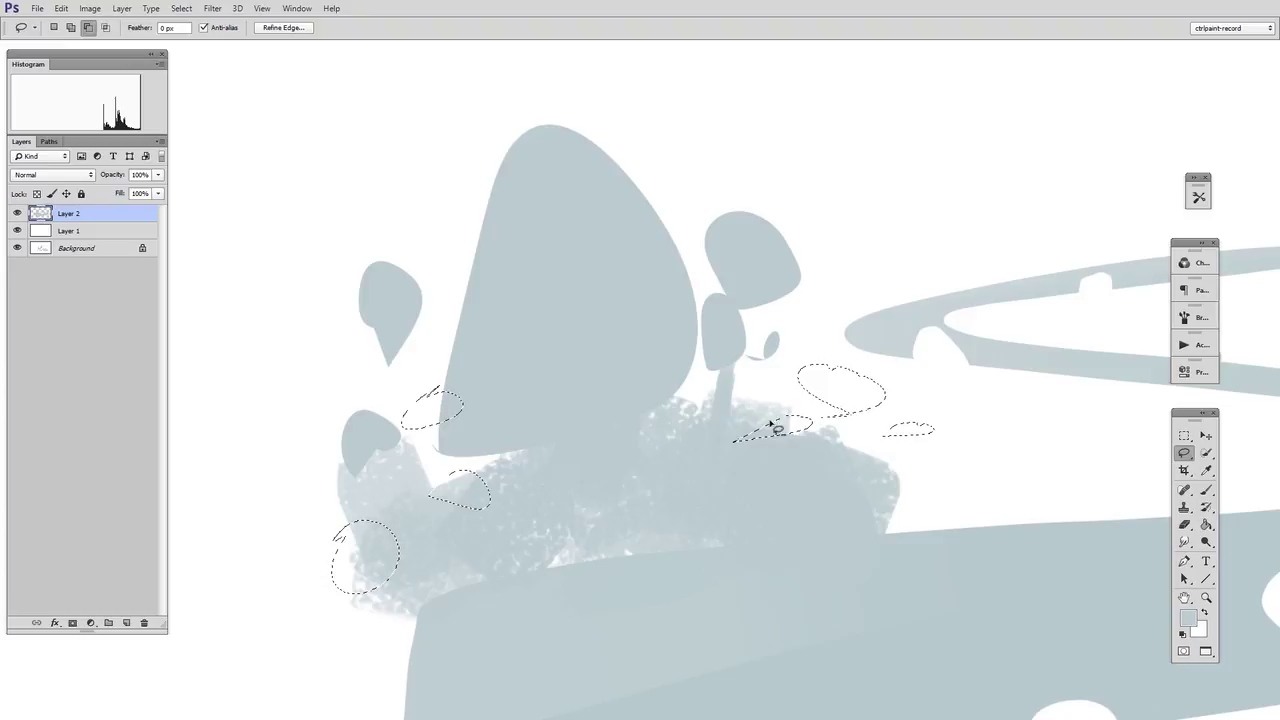
# Paint the leaf shapes blue-grey and deselect
pyautogui.press('b')
pyautogui.moveTo(828, 406)
pyautogui.mouseDown()
pyautogui.moveTo(792, 463)
pyautogui.moveTo(440, 417)
pyautogui.moveTo(414, 606)
pyautogui.mouseUp()
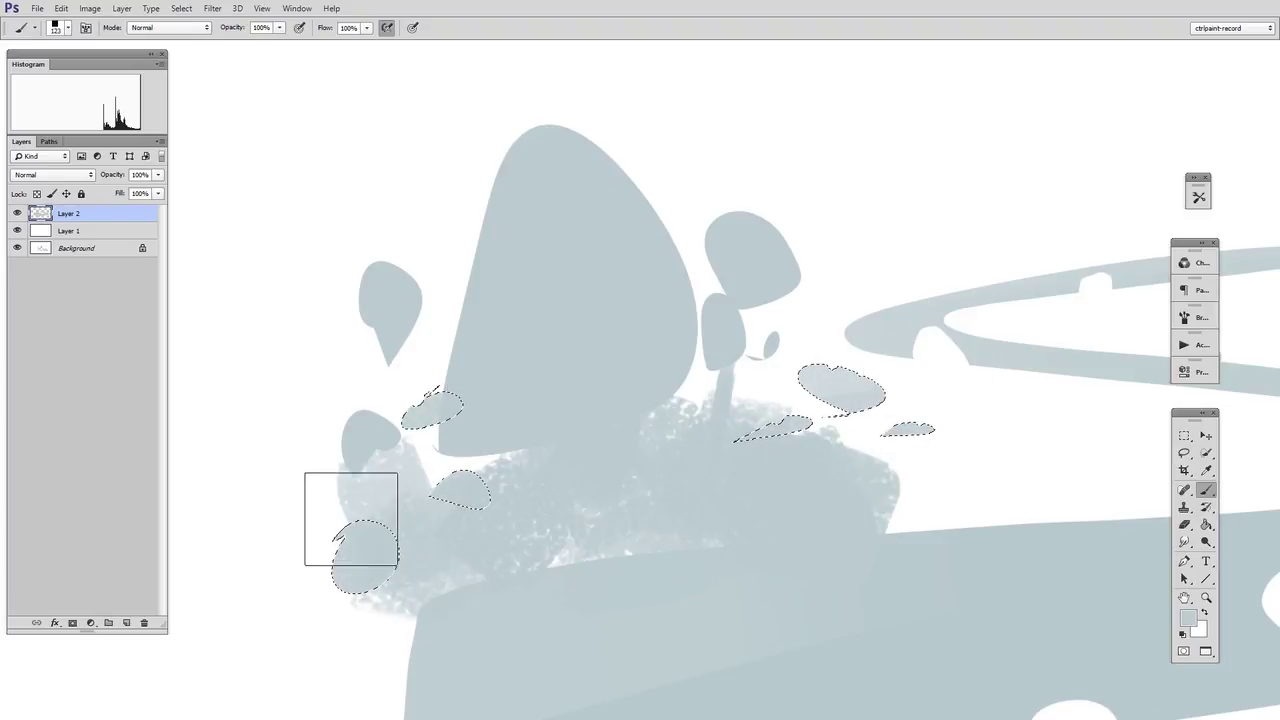
pyautogui.click(1184, 435)
pyautogui.click(1068, 594)
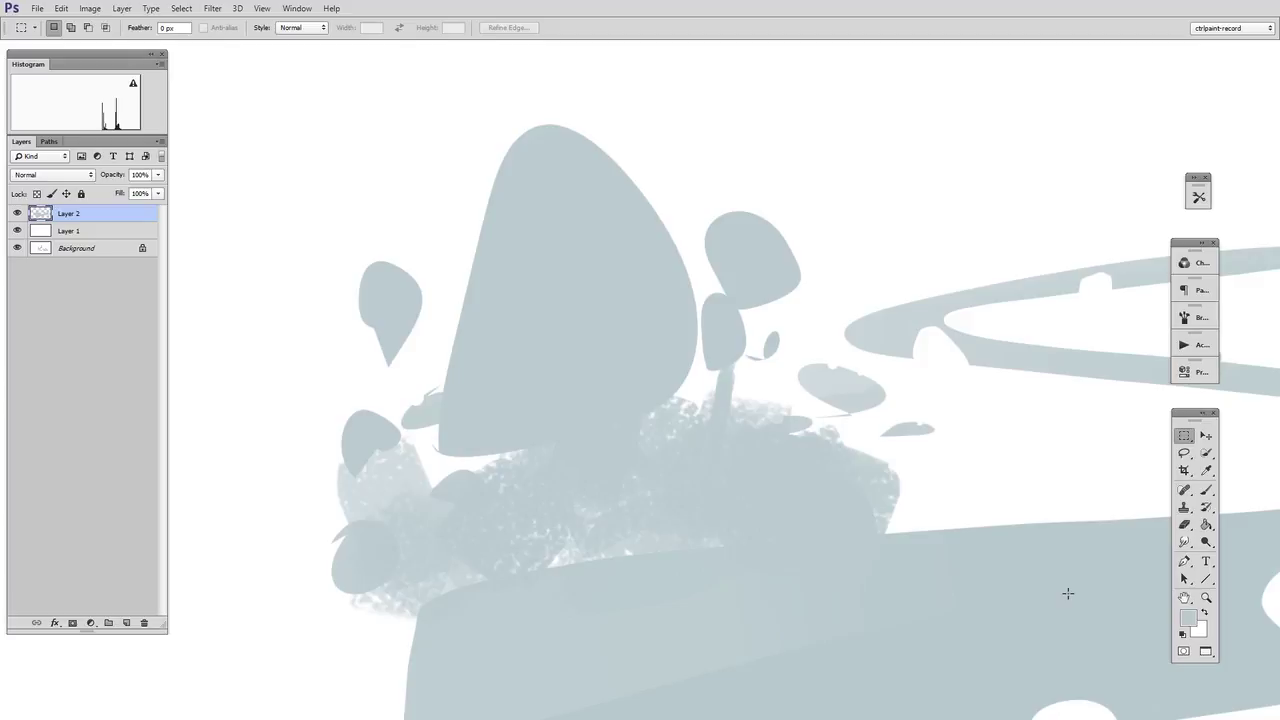